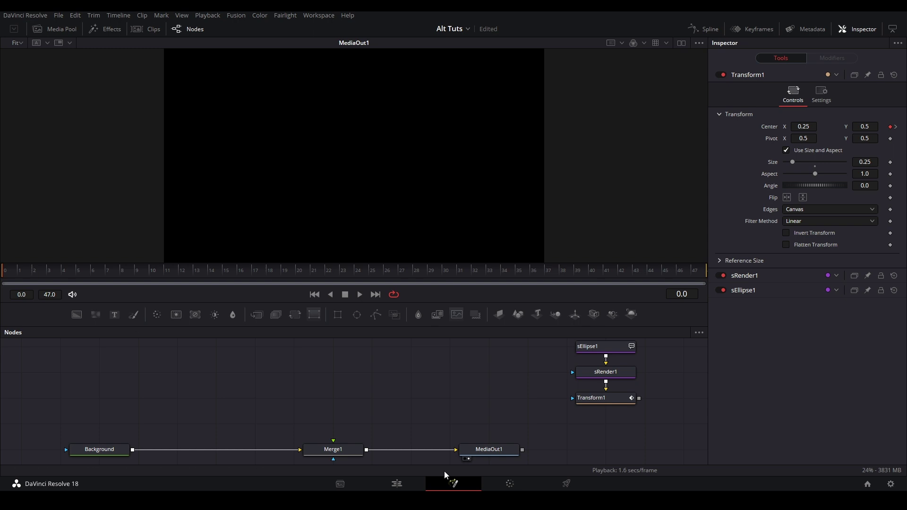
Examine the Background, Merge1 and MediaOut1 nodes and the separate sRender1 and Transform1 circle chain
left_click(122, 449)
scroll(198, 451, "down", 1)
left_click(347, 440)
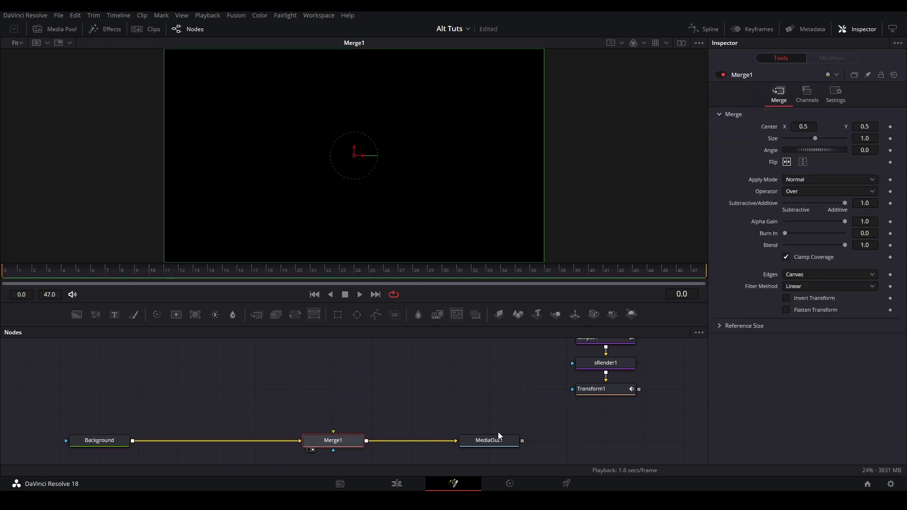
left_click(500, 441)
left_click_drag(440, 396, 450, 403)
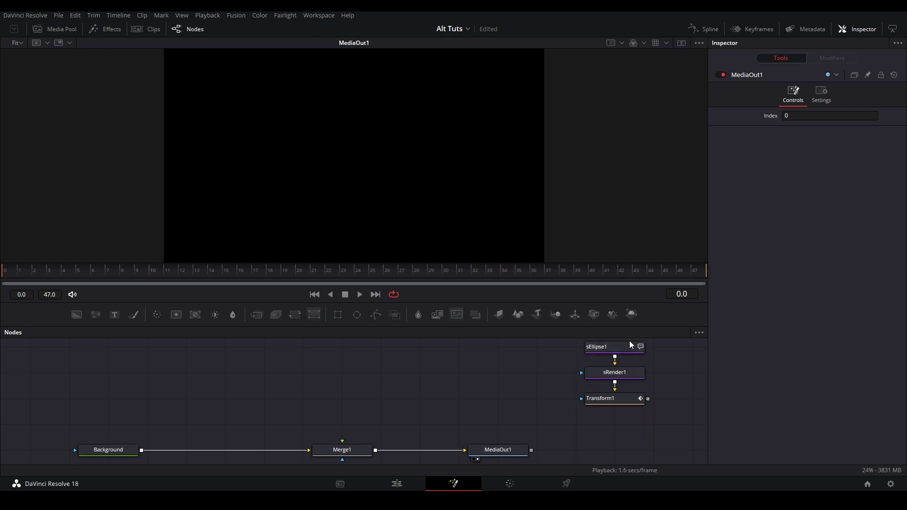
left_click(614, 373)
scroll(617, 406, "up", 1)
left_click(616, 413)
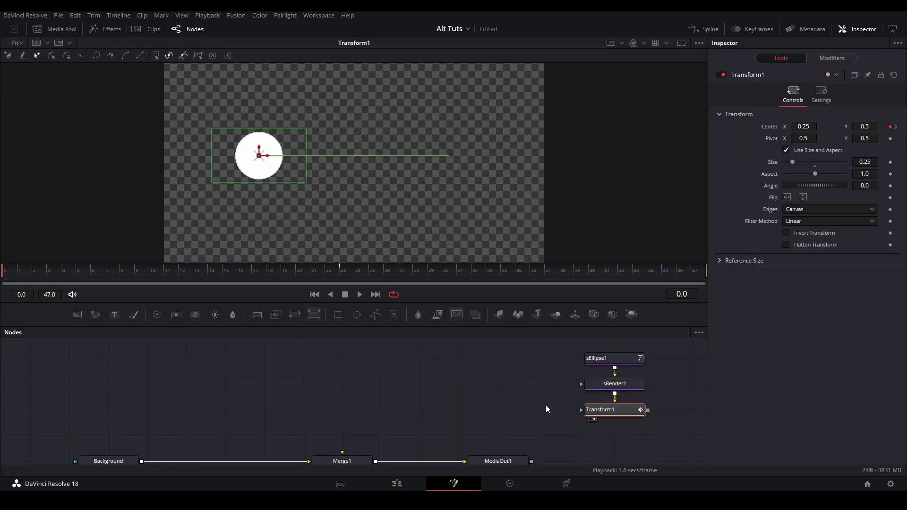
left_click_drag(545, 405, 543, 394)
Add an sEllipse node in the empty graph area above Merge1
left_click(341, 378)
key("shift+space")
type("gradientmap")
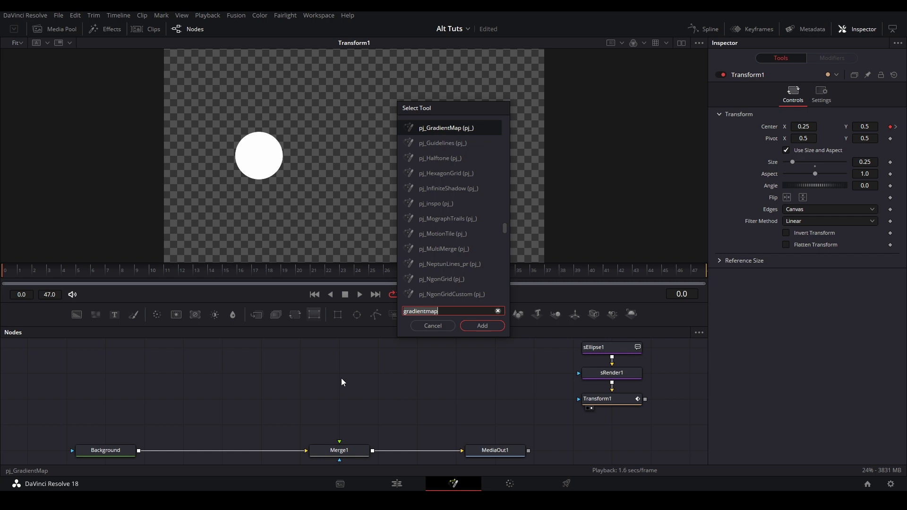
key("BackSpace")
key("BackSpace")
key("BackSpace")
key("BackSpace")
key("BackSpace")
key("BackSpace")
key("BackSpace")
key("BackSpace")
key("BackSpace")
key("BackSpace")
key("BackSpace")
type("sell")
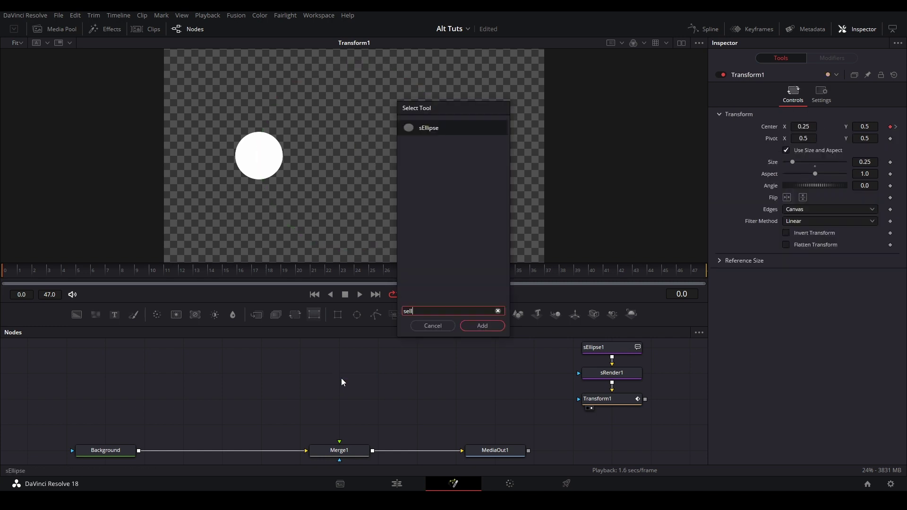
key("Return")
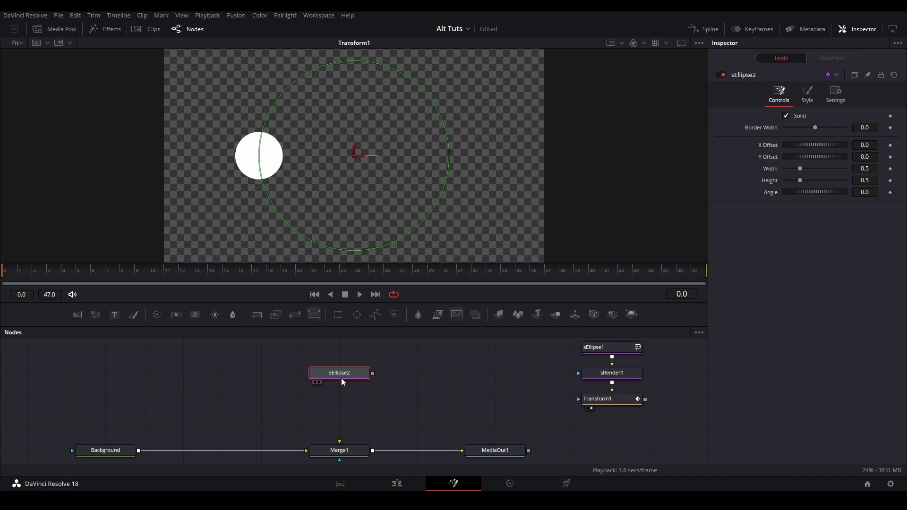
Add an sRender node fed by the new ellipse, view it, and arrange the two nodes vertically above Merge1
key("shift+space")
type("sren")
key("Return")
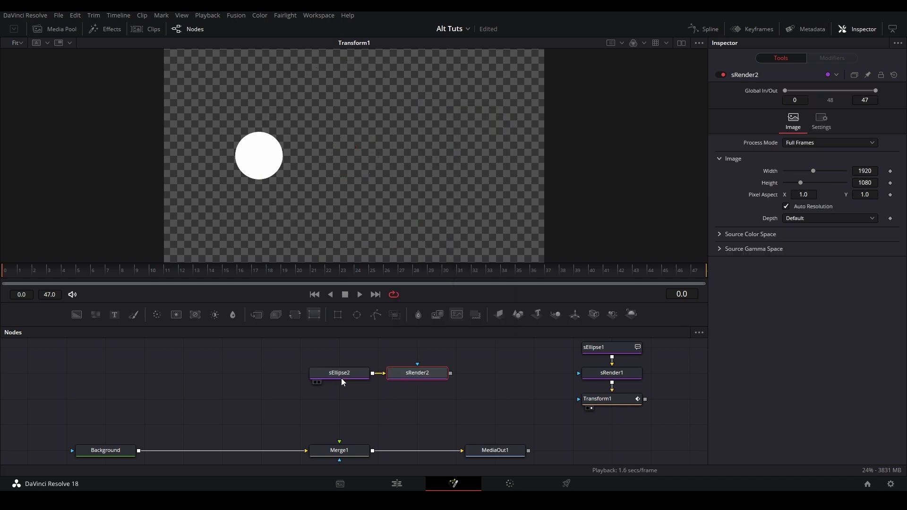
key("2")
left_click_drag(402, 376, 324, 401)
left_click_drag(391, 416, 331, 368)
left_click_drag(356, 397, 356, 371)
Add a Transform node between sRender2 and Merge1, show it in the viewer, and save the project
left_click(294, 314)
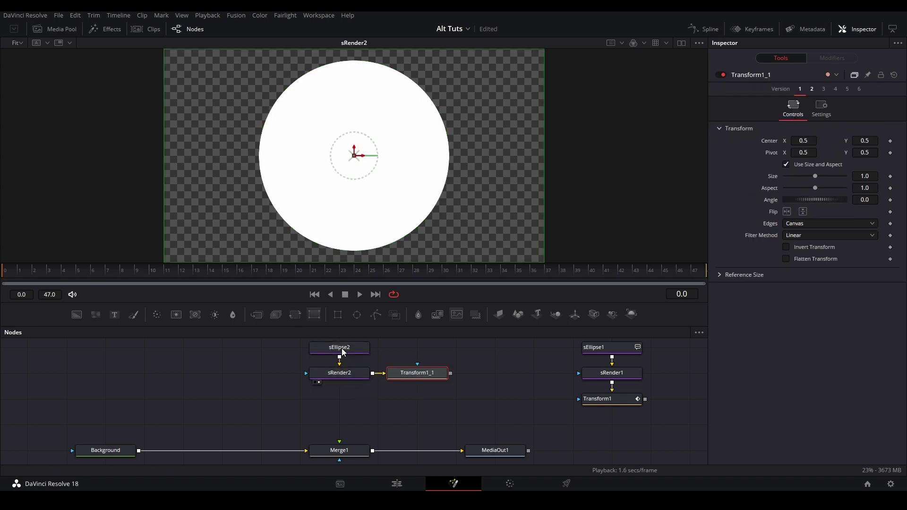
left_click_drag(418, 373, 339, 441)
key("1")
key("ctrl+s")
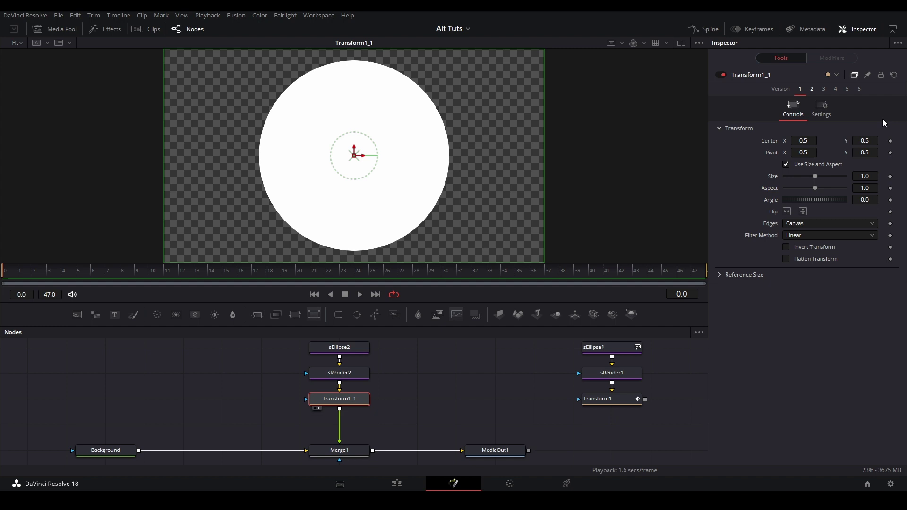
Set the new Transform's Size to 0.5 and keyframe its Center at frames 0 and 47
left_click(890, 141)
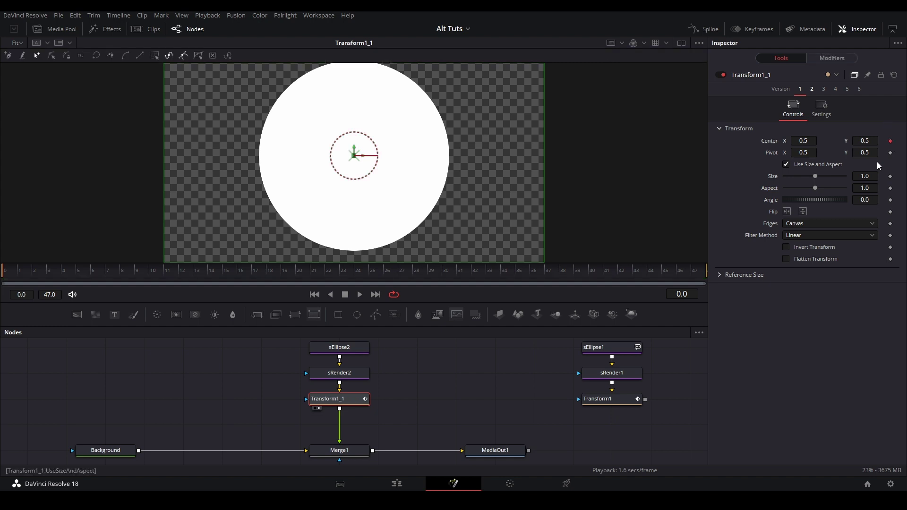
type("0.5")
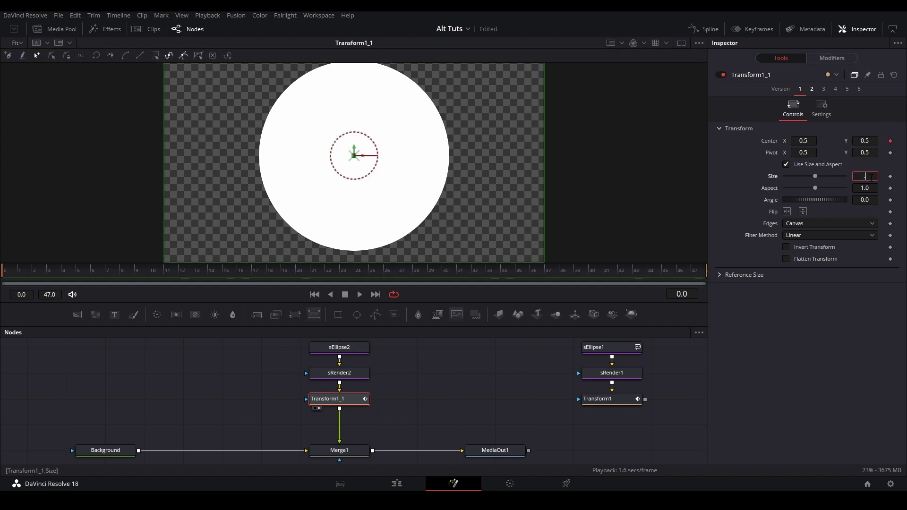
key("Tab")
key("End")
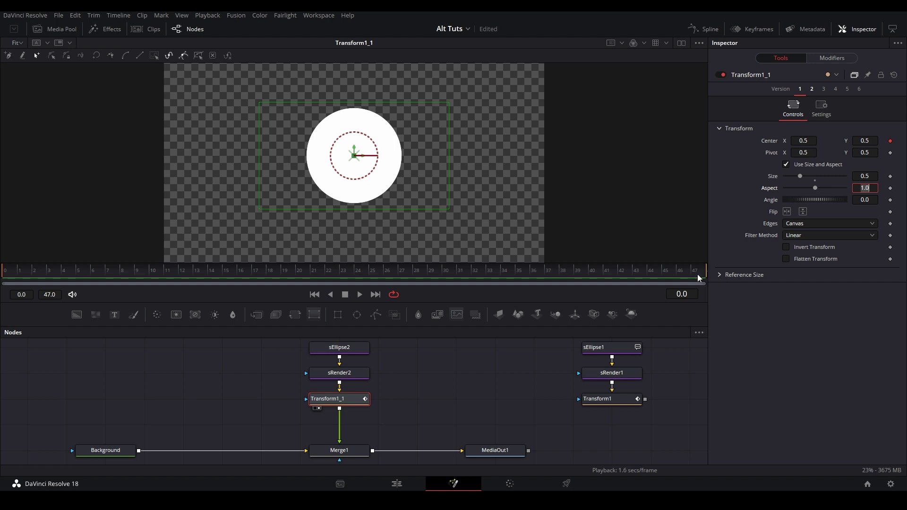
left_click(891, 141)
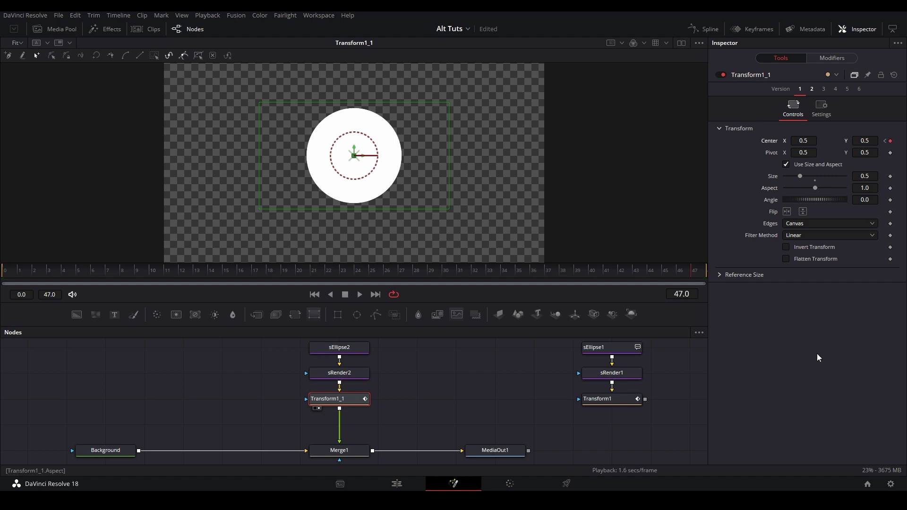
Set the Transform's Center X to 0.75 at frame 24
left_click(359, 272)
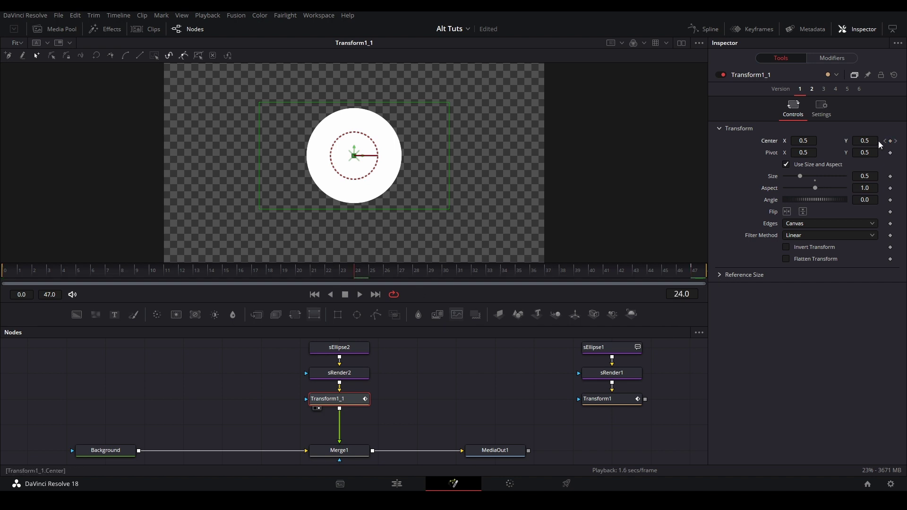
left_click(808, 142)
type(".75")
key("Return")
Set the Transform's Center X to 0.25 at frames 0 and 47
key("Home")
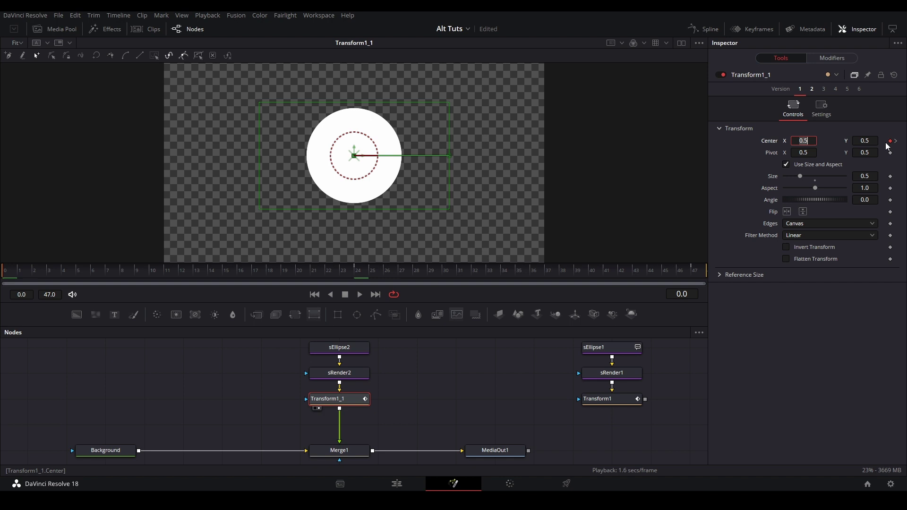
type(".25")
key("Return")
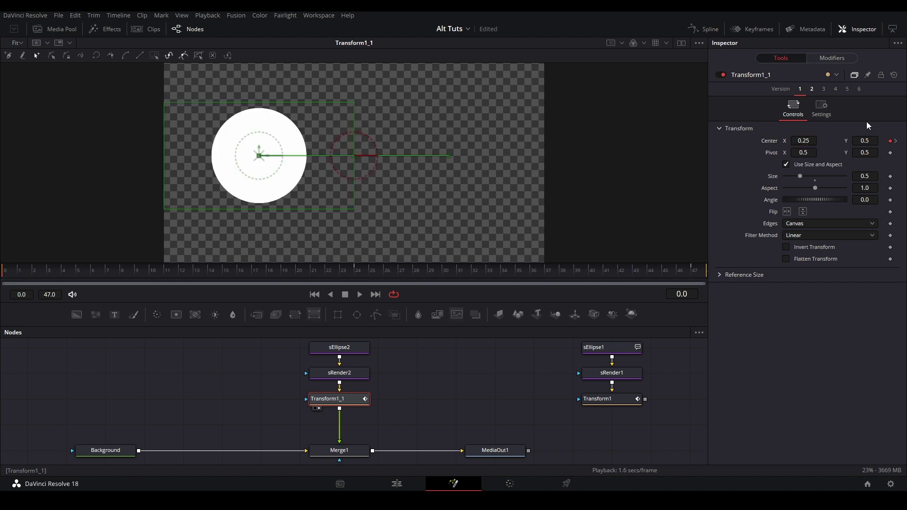
left_click(895, 141)
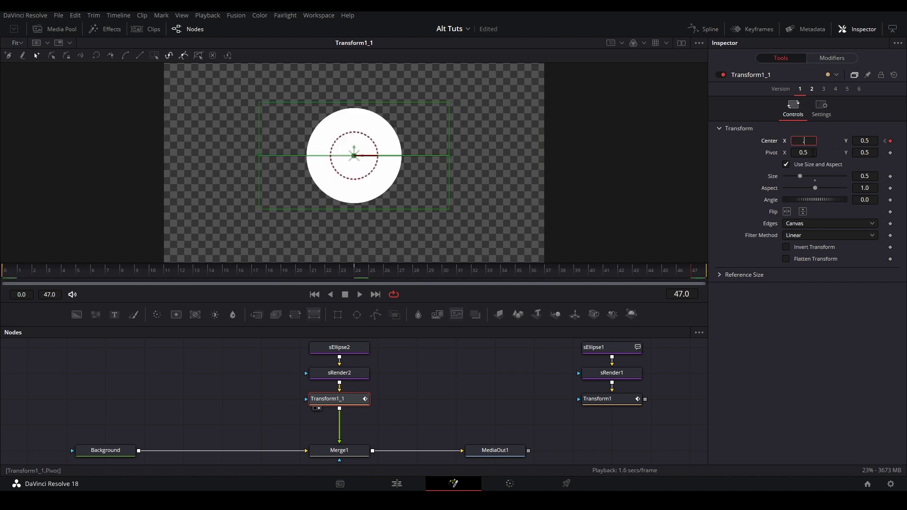
key("End")
Ease the Center path's Displacement curve in the Spline editor around the middle keyframe, and play the animation
left_click(695, 28)
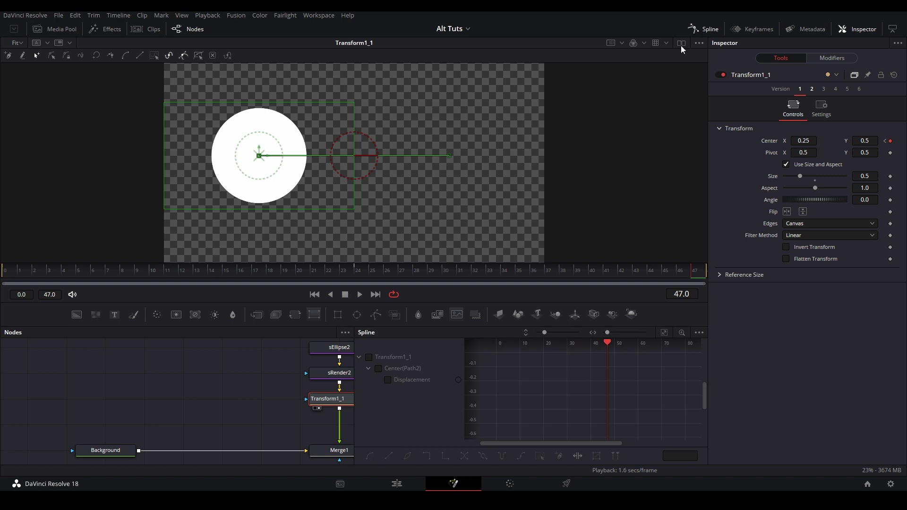
left_click(405, 381)
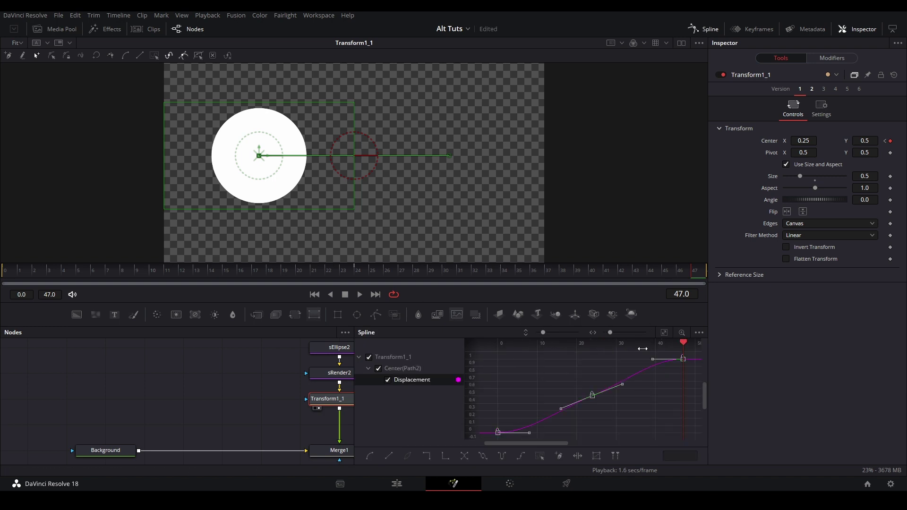
left_click_drag(560, 409, 554, 396)
key("space")
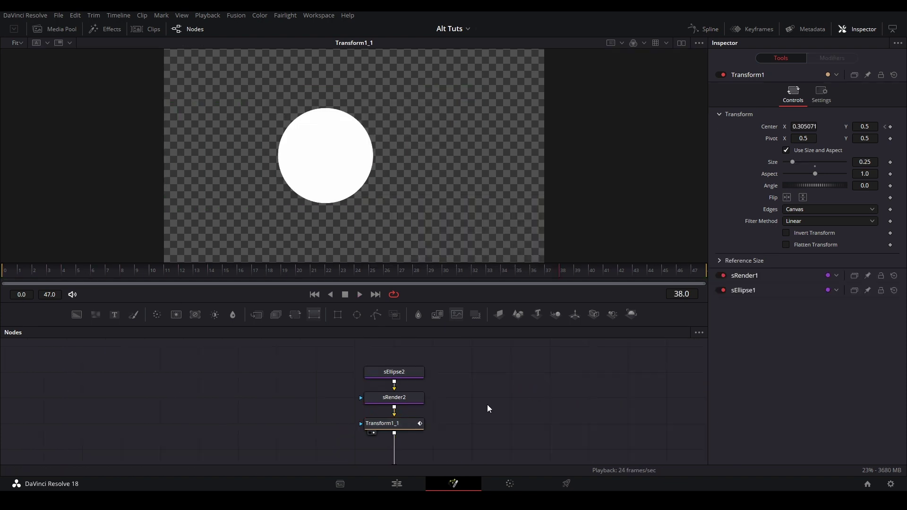
Insert a Duplicate (Dup) node between Transform1_1 and Merge1 and show it in the viewer
left_click_drag(488, 409, 377, 342)
left_click_drag(416, 392, 415, 378)
left_click_drag(487, 433, 486, 420)
left_click(486, 420)
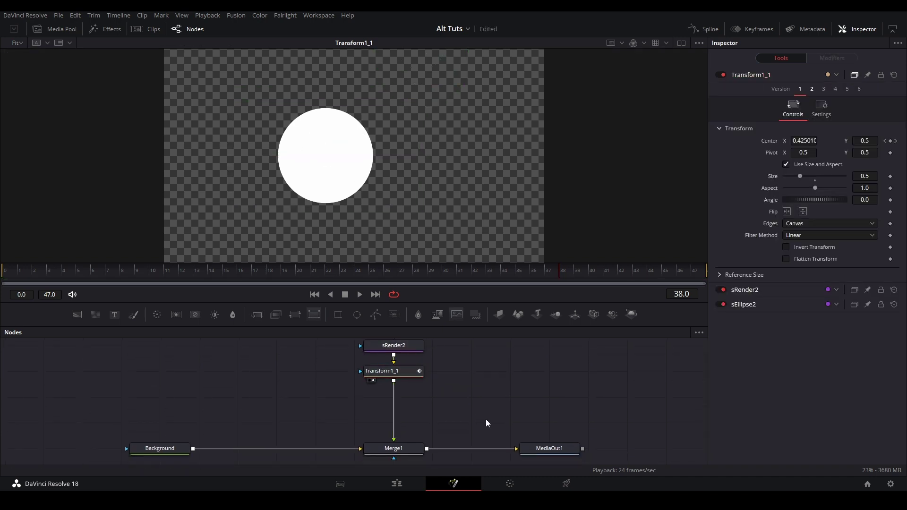
key("shift+space")
type("dupl")
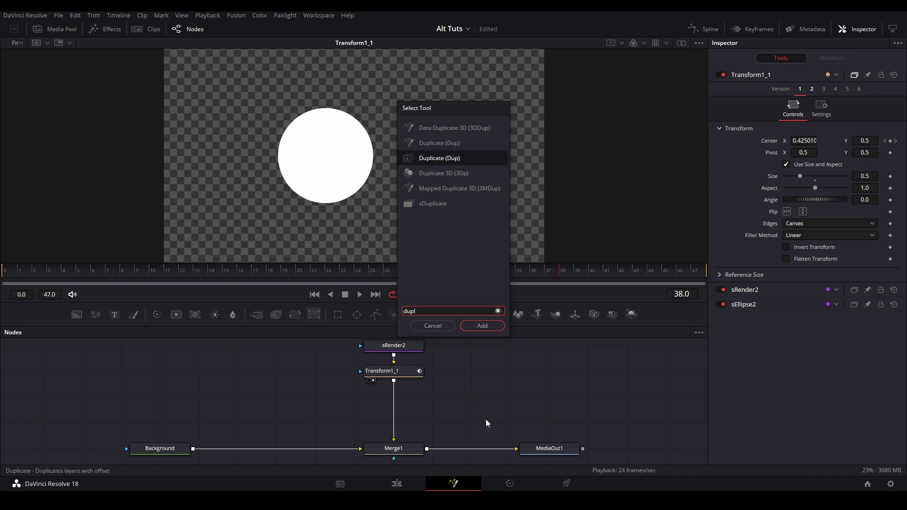
key("Return")
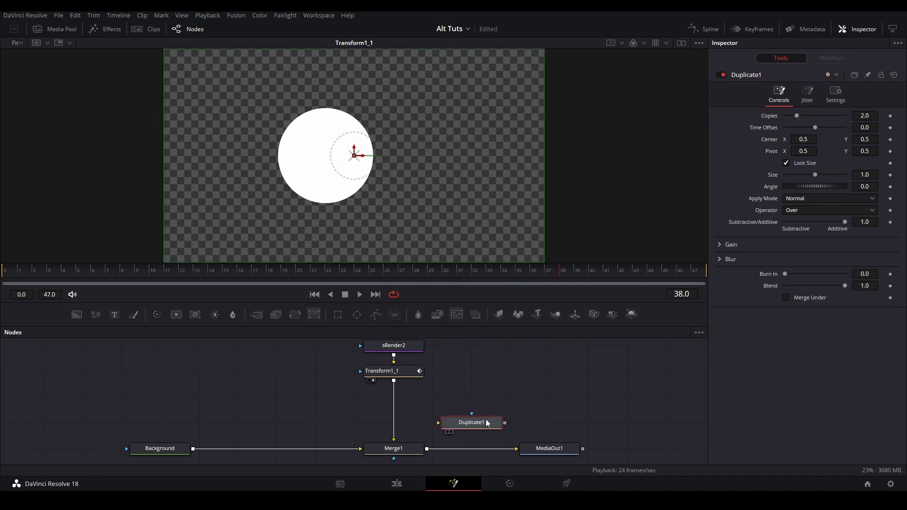
left_click_drag(487, 419, 396, 401)
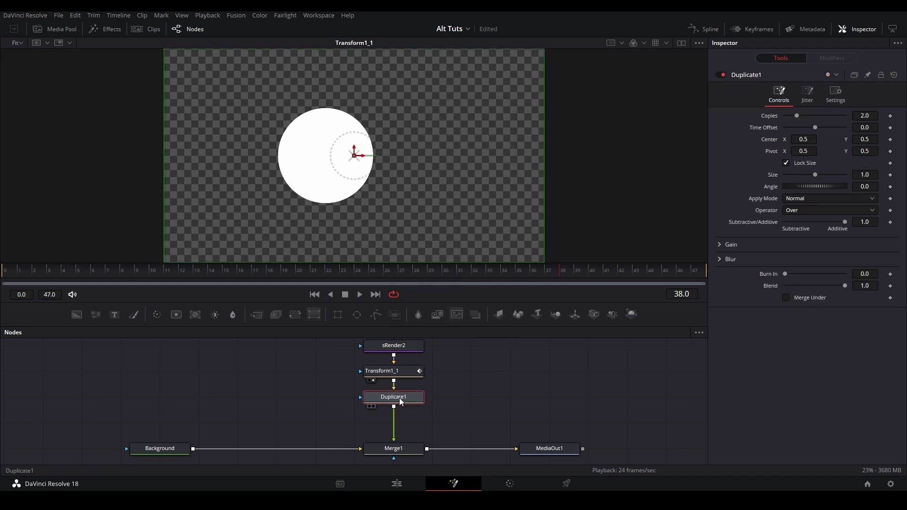
key("1")
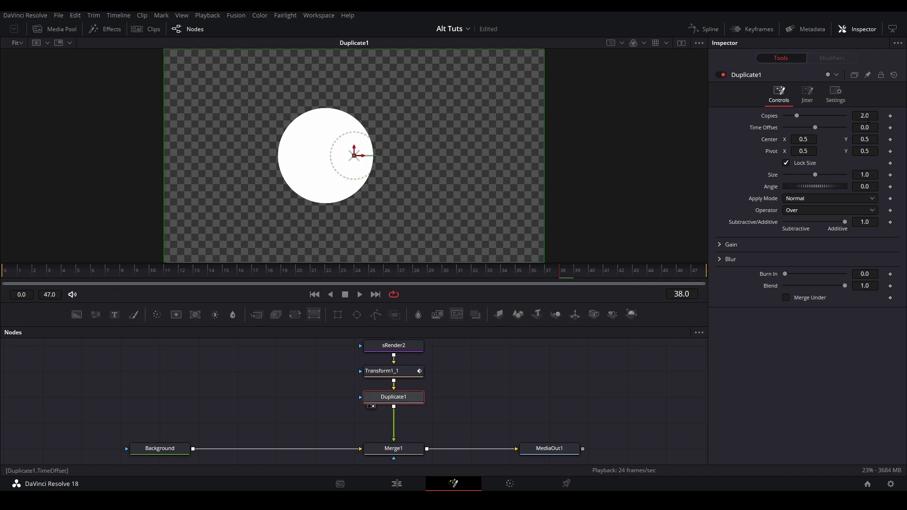
Set Duplicate1 to 5 copies with a Time Offset of 1, and play the animation from the start
left_click(865, 116)
type("5")
key("Tab")
type("1")
key("Return")
left_click(15, 269)
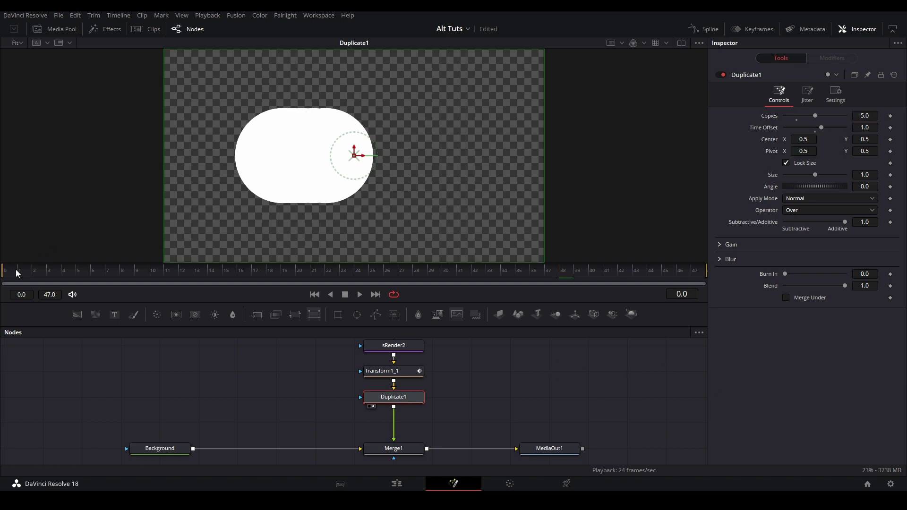
key("space")
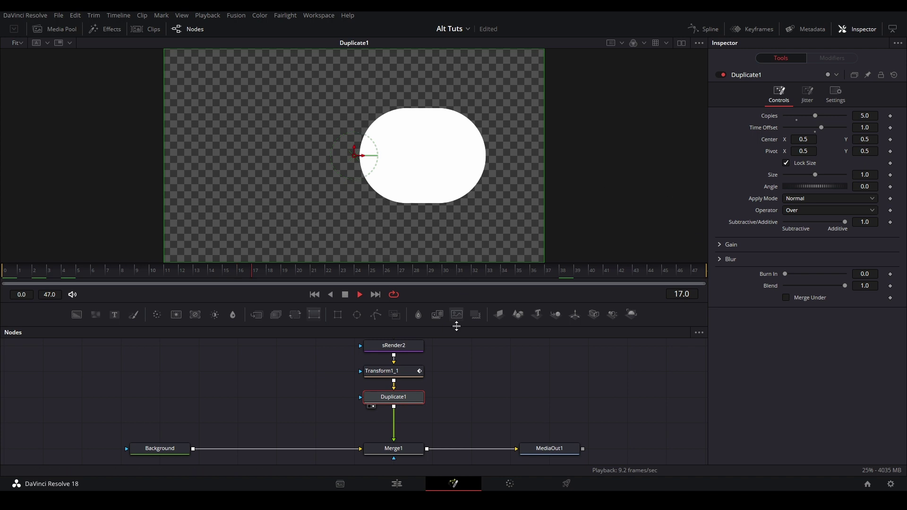
key("space")
Swap Transform1_1 with the spare keyframed Transform1 node so that Transform1 feeds Duplicate1
left_click(402, 371)
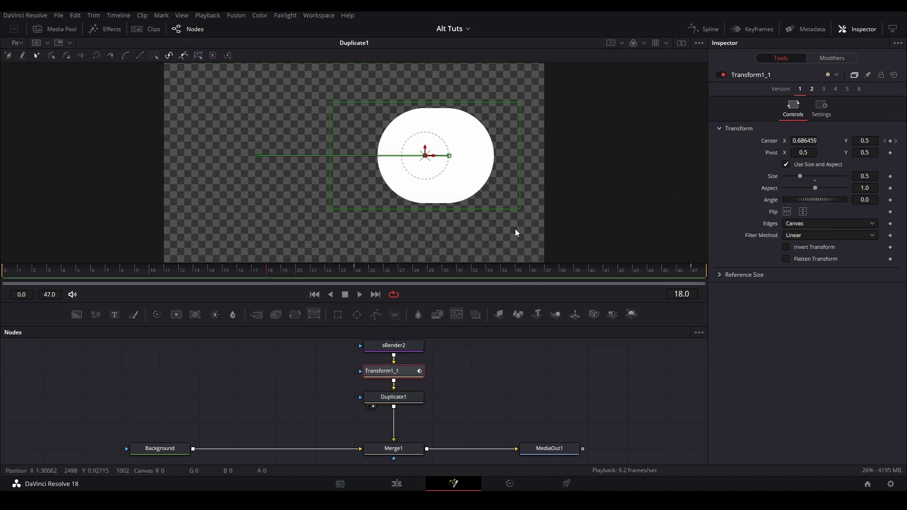
left_click_drag(552, 357, 358, 372)
scroll(420, 378, "down", 3)
left_click_drag(481, 387, 240, 400)
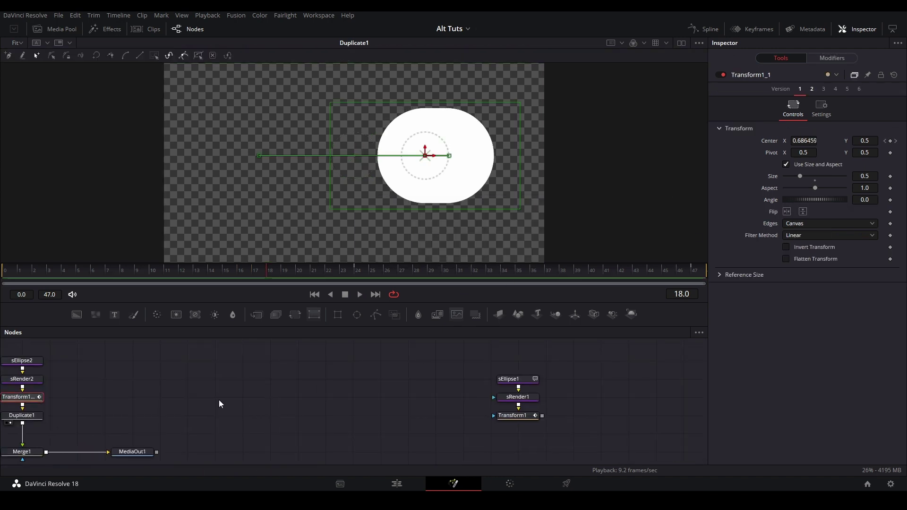
left_click_drag(25, 396, 432, 434)
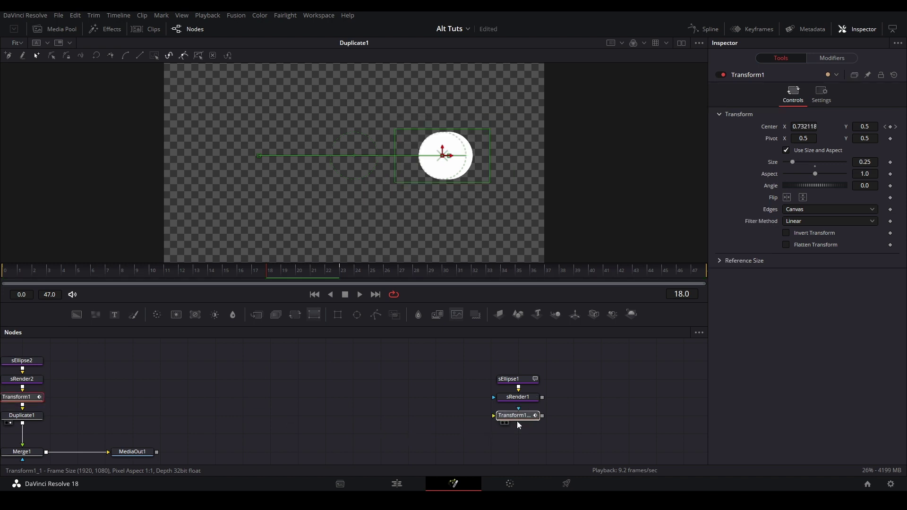
left_click(517, 418)
left_click_drag(423, 382, 712, 368)
Play and scrub the duplicated circle animation, stopping at frame 10 to examine the staggered copies and Transform1's settings
left_click(4, 276)
key("space")
left_click(438, 369)
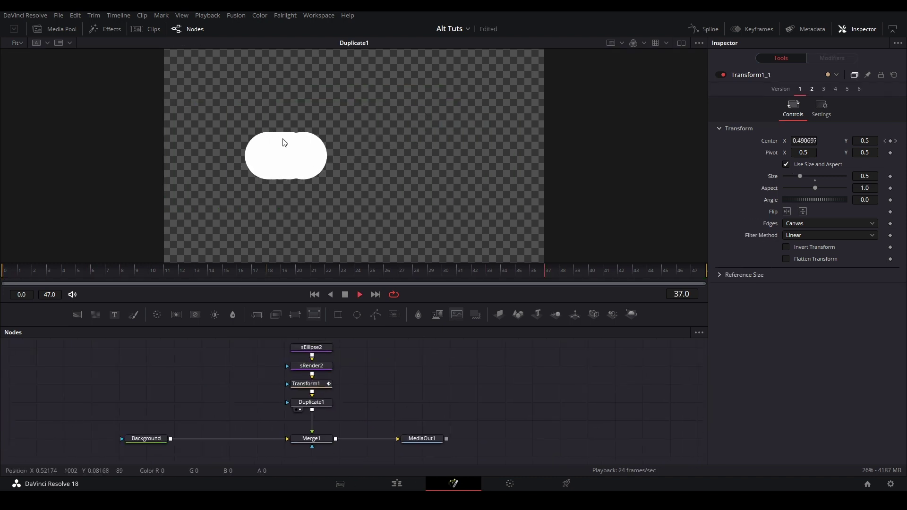
key("space")
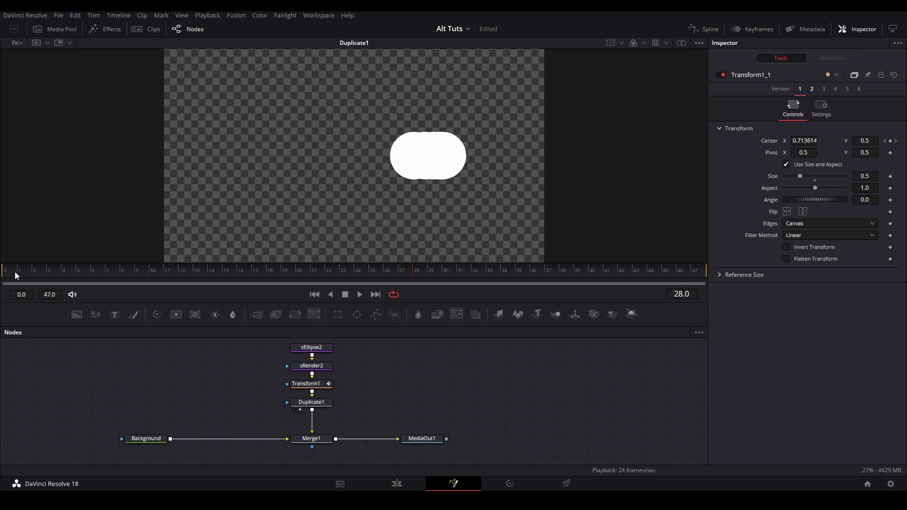
left_click_drag(15, 273, 283, 267)
key("space")
key("space")
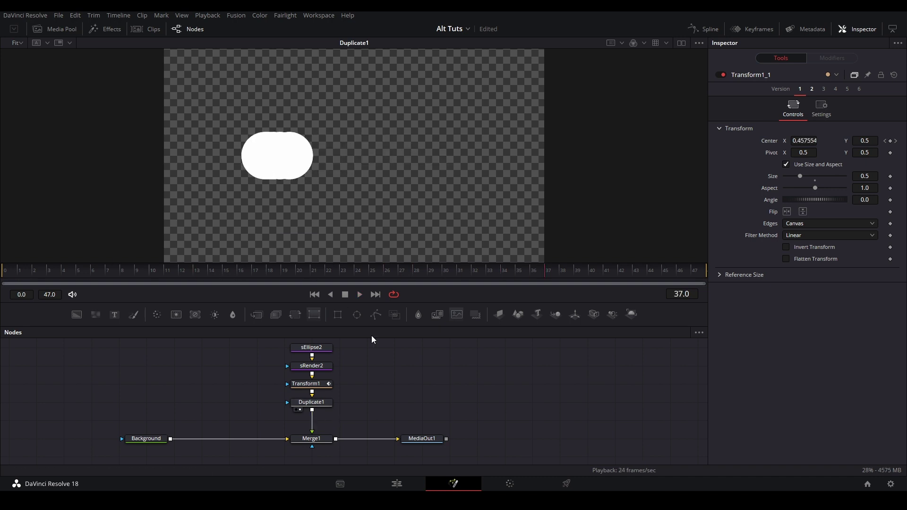
left_click_drag(179, 273, 157, 276)
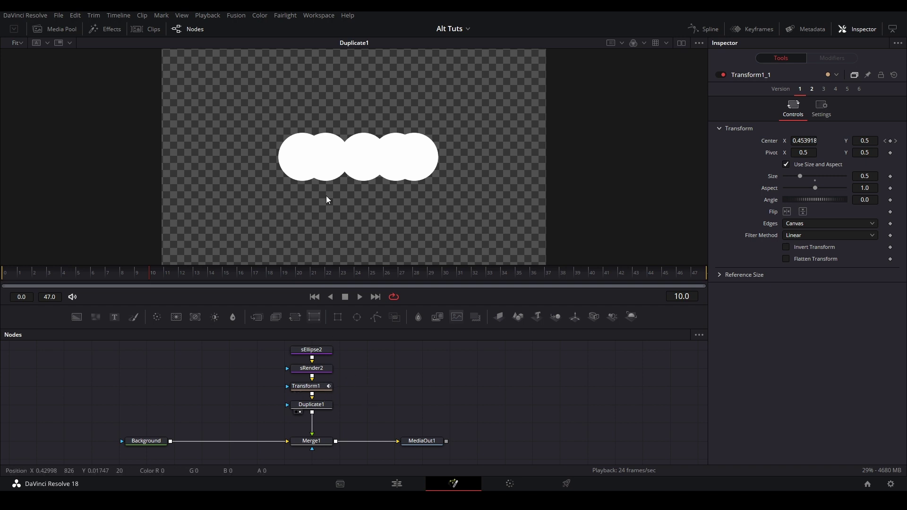
left_click(314, 390)
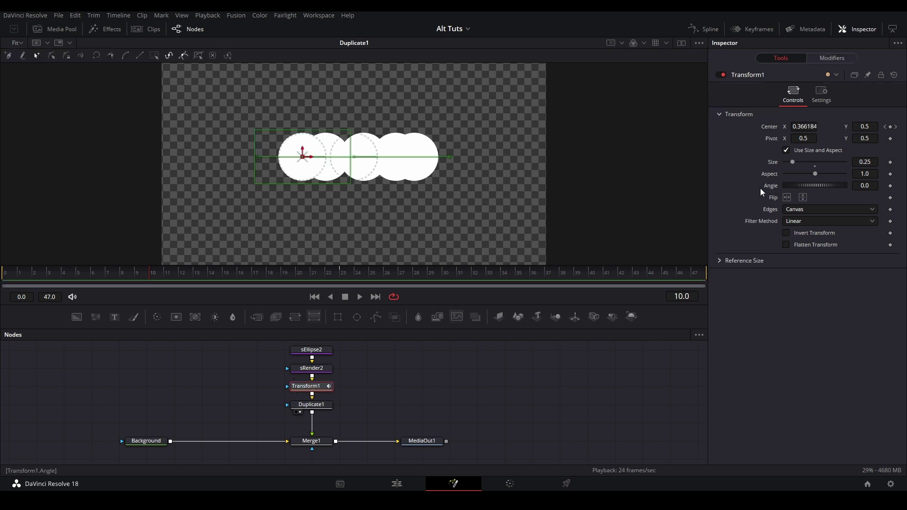
Enable Motion Blur on Transform1 with Quality 8 and Shutter Angle 360, keeping Center Bias at 0
left_click(817, 96)
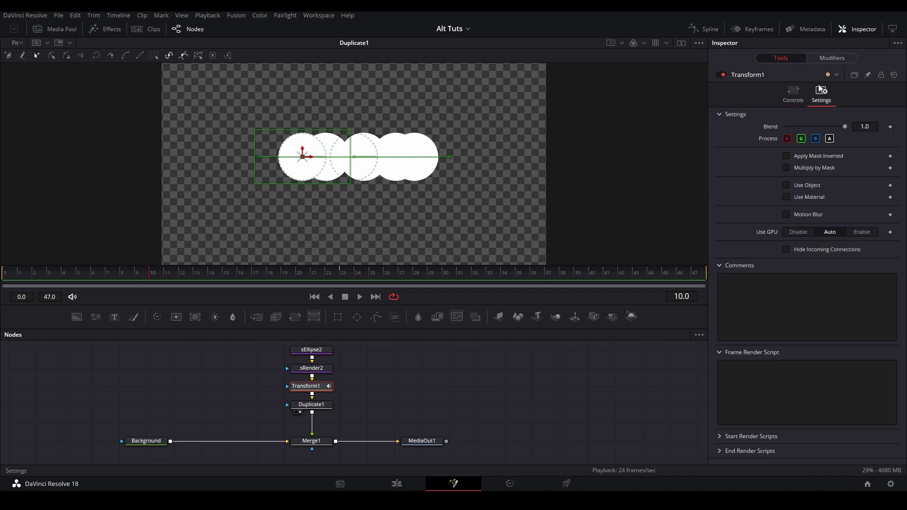
left_click(786, 214)
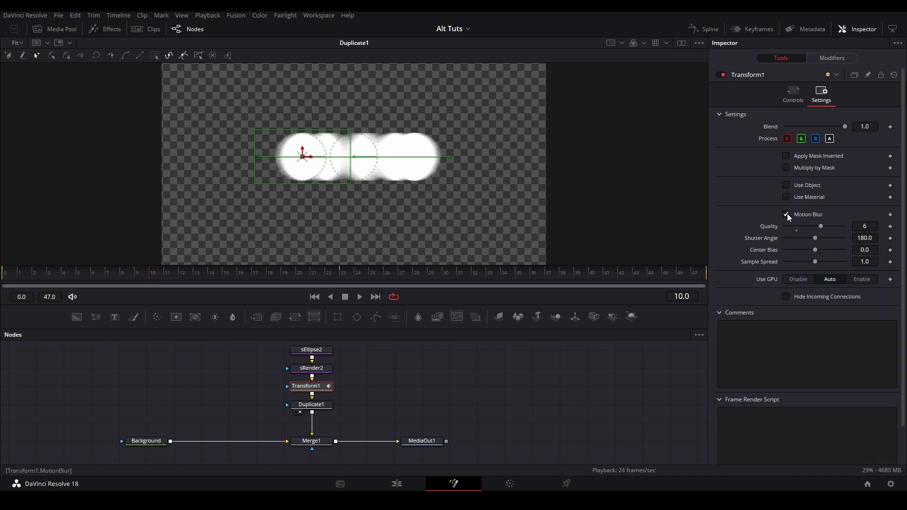
left_click(797, 229)
left_click_drag(829, 226, 816, 254)
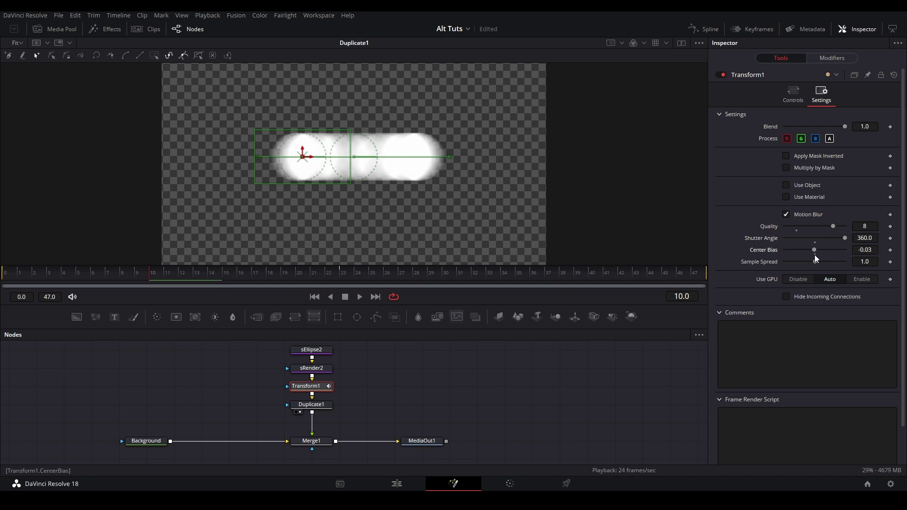
left_click(377, 381)
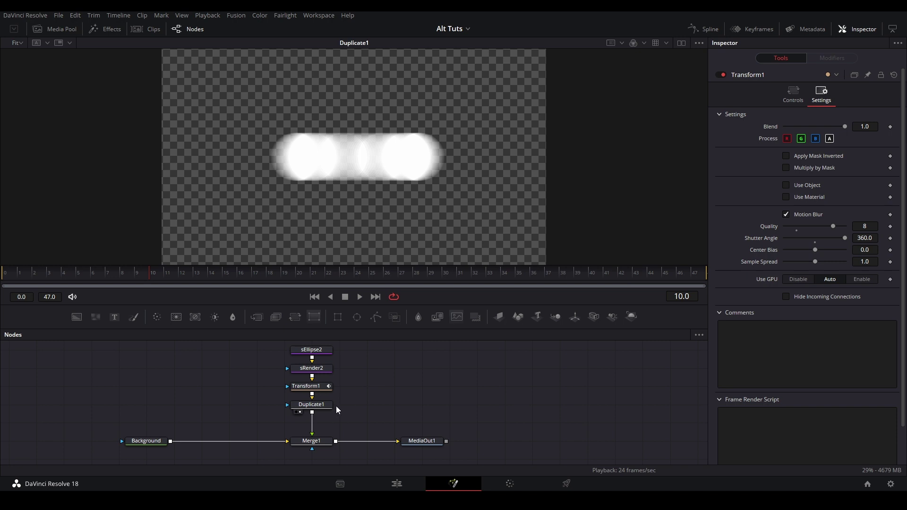
Add a Bitmap mask node, feed Duplicate1's output into it instead of Merge1, and show it in the viewer
scroll(336, 406, "up", 3)
left_click_drag(364, 419, 358, 395)
left_click(356, 426)
key("shift+space")
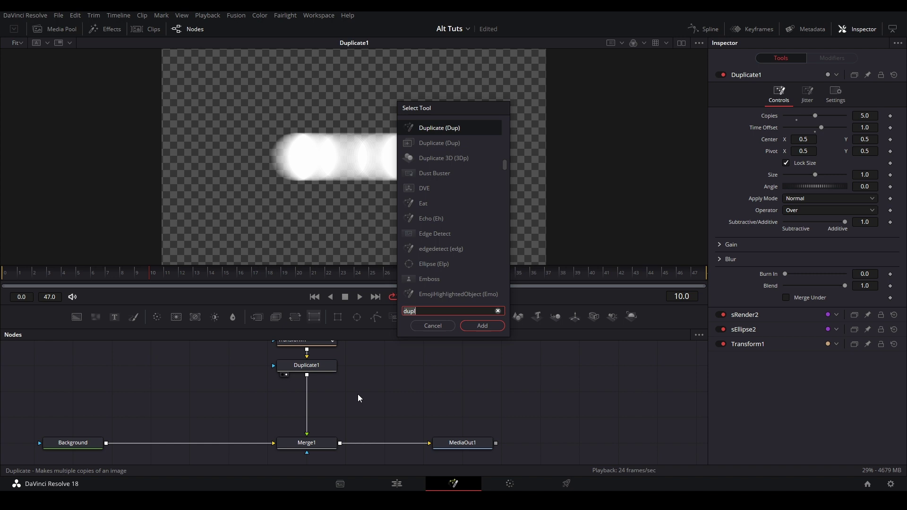
type("bitmap")
key("Return")
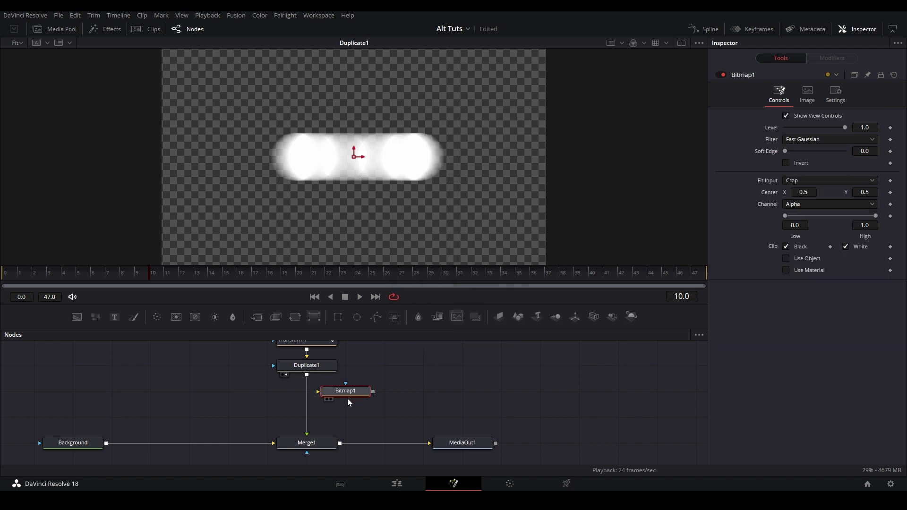
left_click_drag(308, 427, 338, 392)
key("2")
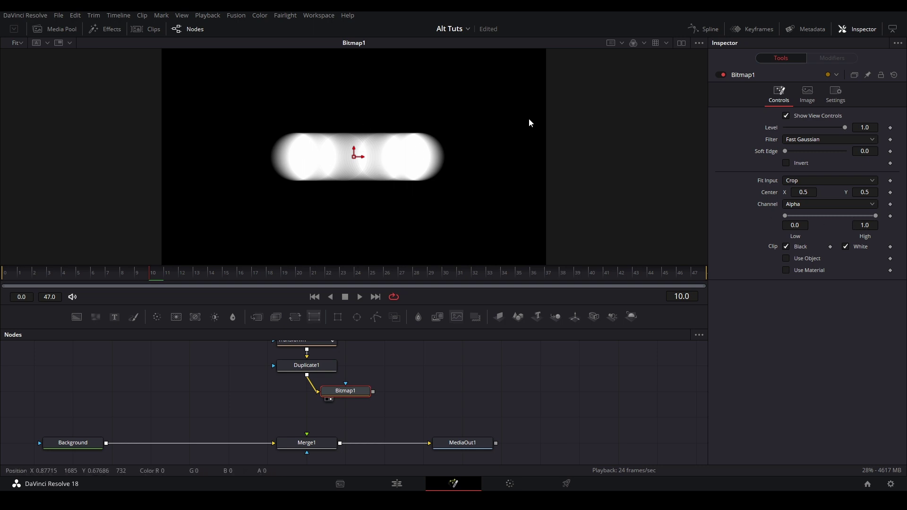
Lower Bitmap1's High threshold to 0.026 to harden the blurred shape, and save the project
left_click_drag(875, 215, 791, 215)
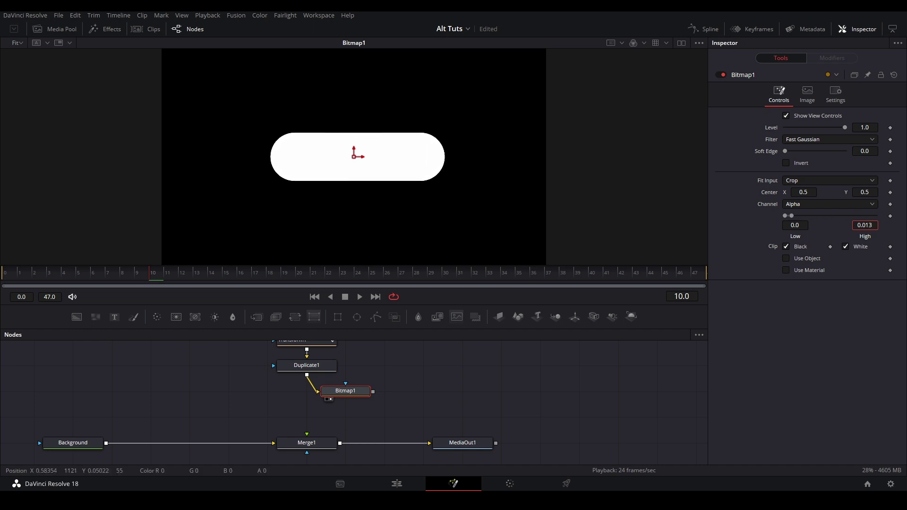
left_click(567, 376)
key("ctrl+s")
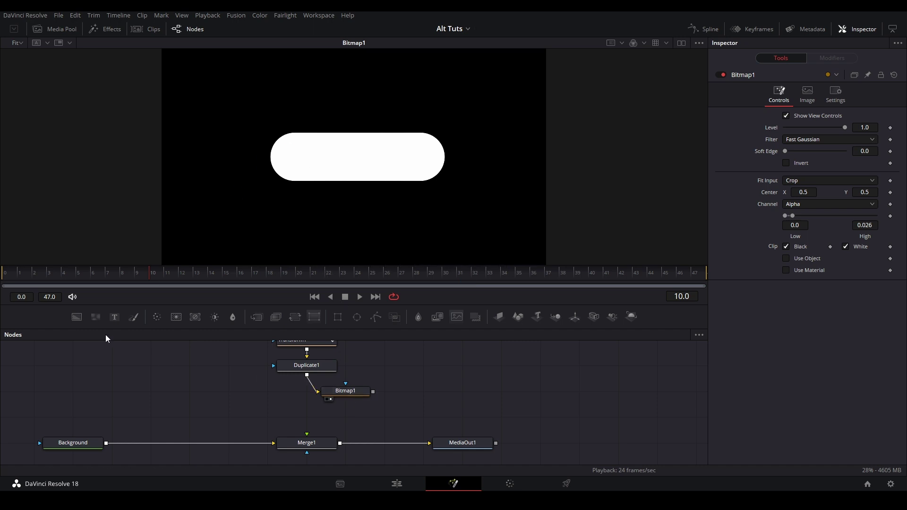
Add a Background node masked by Bitmap1, connect it to Merge1's foreground, and show Merge1 in the viewer
left_click_drag(77, 317, 391, 423)
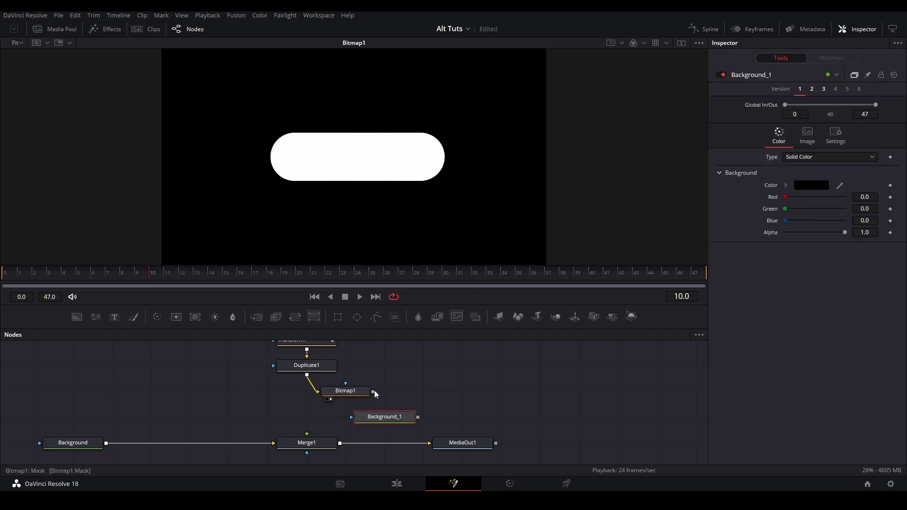
left_click_drag(373, 392, 385, 417)
left_click_drag(341, 394, 302, 394)
left_click_drag(395, 415, 320, 447)
key("2")
left_click(320, 443)
key("2")
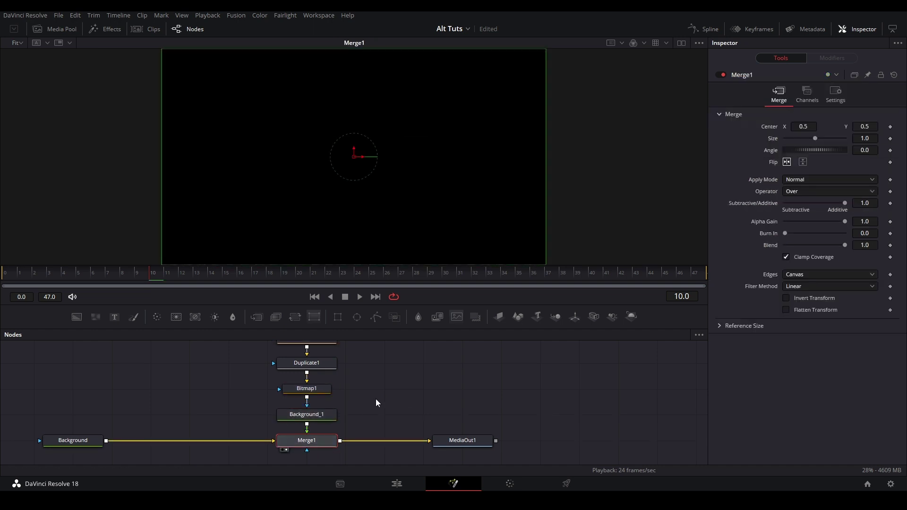
left_click(376, 399)
Show Background_1 in the viewer and set its color to solid white
left_click(312, 416)
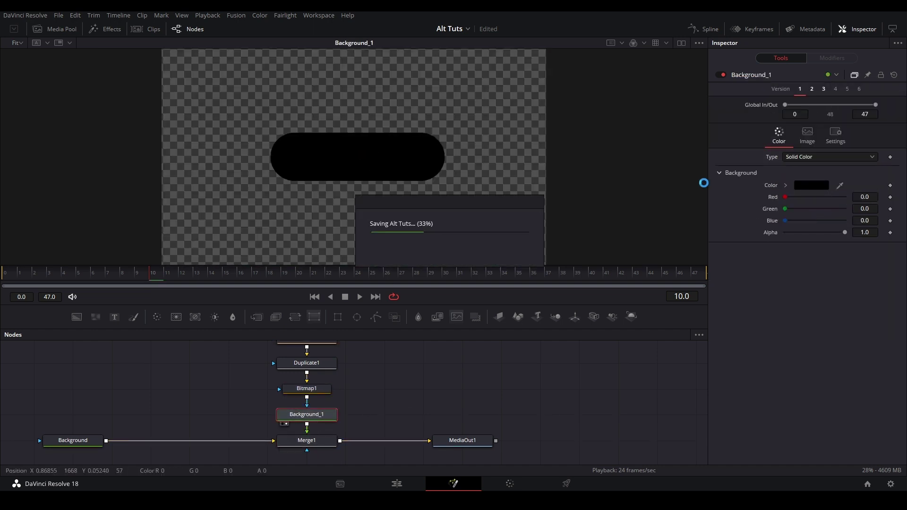
left_click(785, 186)
left_click_drag(789, 198, 626, 115)
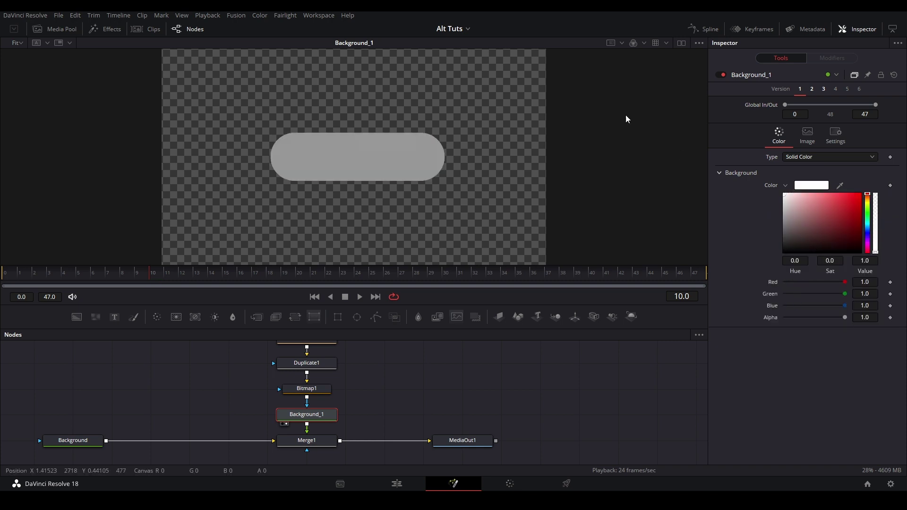
Play the white stretched-circle animation to check it, stopping at frame 39
left_click(368, 401)
key("space")
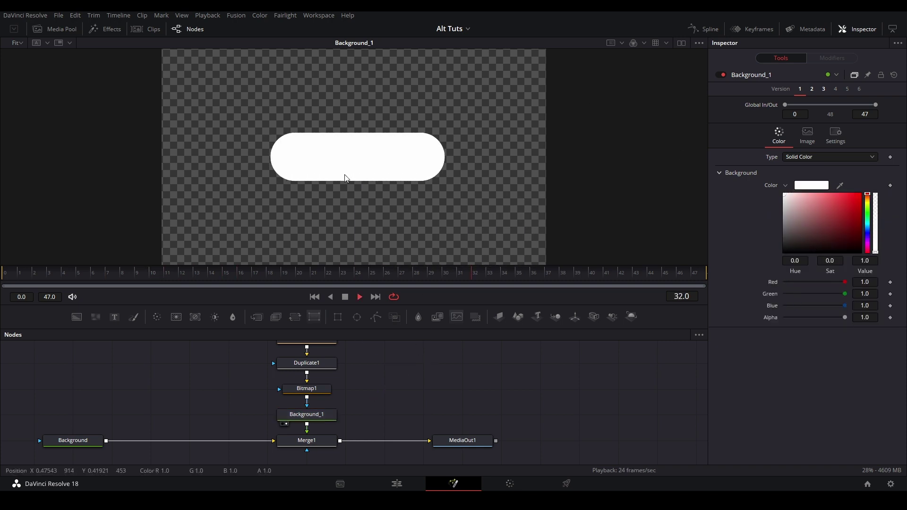
key("space")
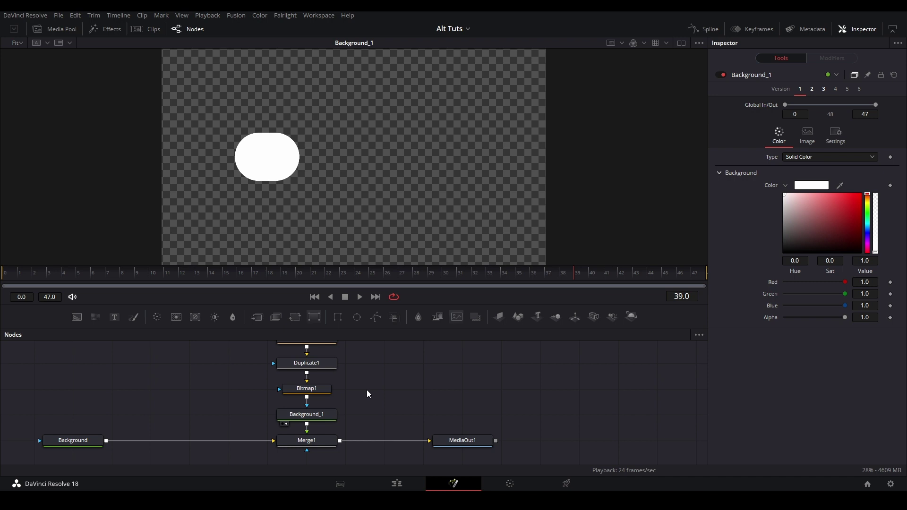
Detach Duplicate1, Bitmap1 and Background_1 from the chain, set them aside, and connect Transform1 directly to Merge1's foreground
left_click_drag(376, 418, 300, 372)
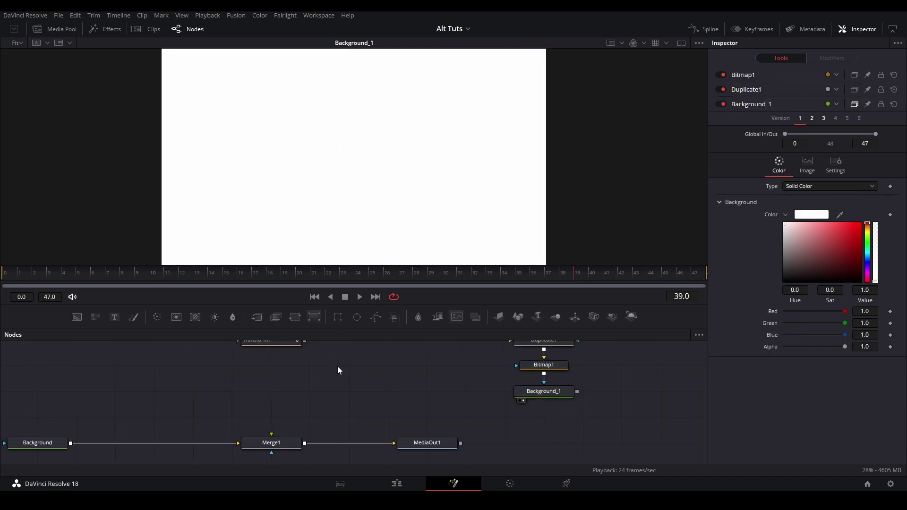
left_click_drag(338, 366, 346, 375)
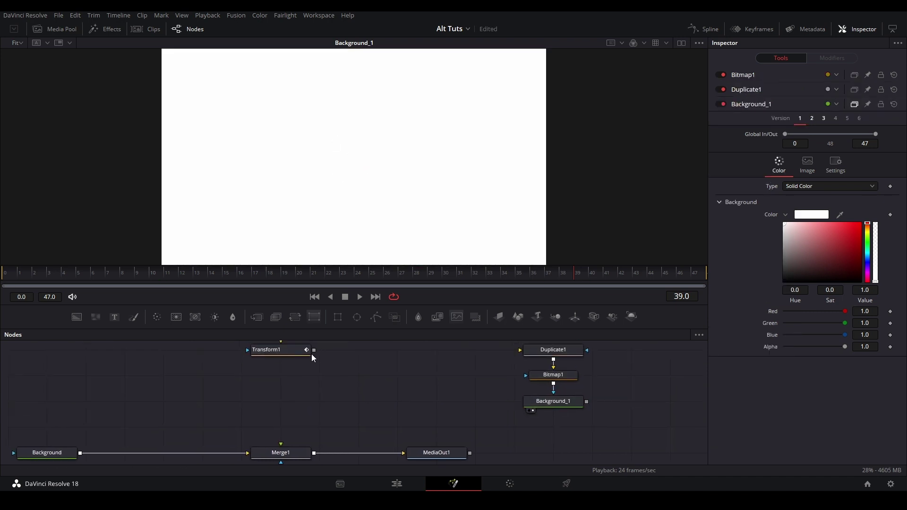
left_click_drag(314, 350, 284, 449)
left_click(287, 453)
key("2")
left_click_drag(333, 399, 339, 401)
Show Transform1 in the viewer, turn off its Motion Blur, and return to its transform controls
left_click(310, 357)
key("1")
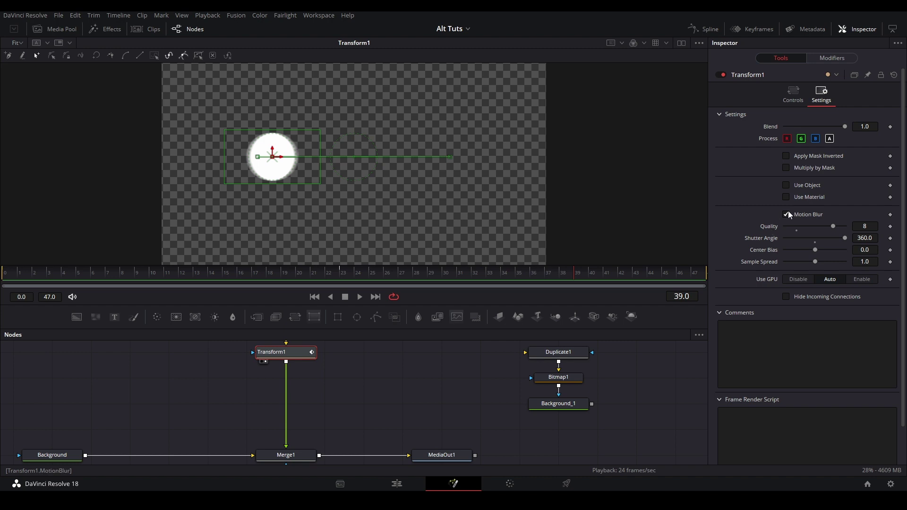
left_click(792, 94)
left_click(353, 385)
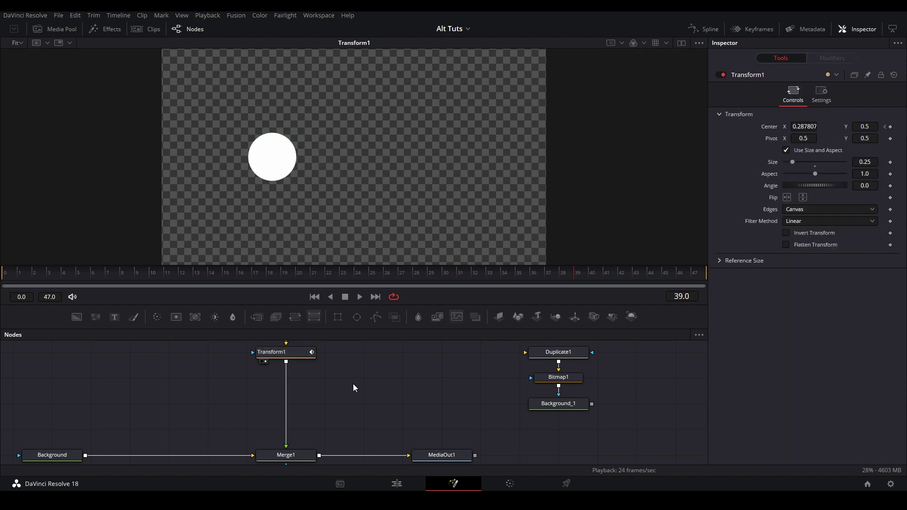
Play the single circle's animation from the start and stop at frame 9
left_click(314, 296)
key("space")
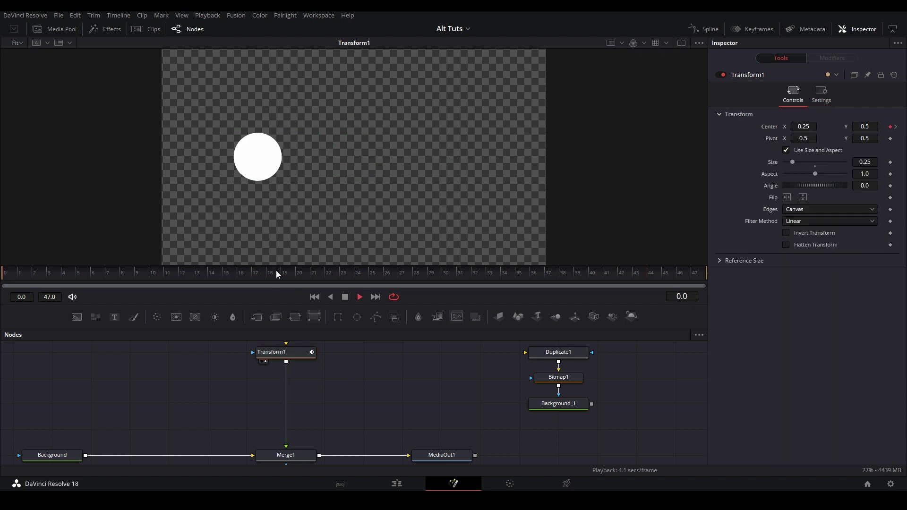
key("space")
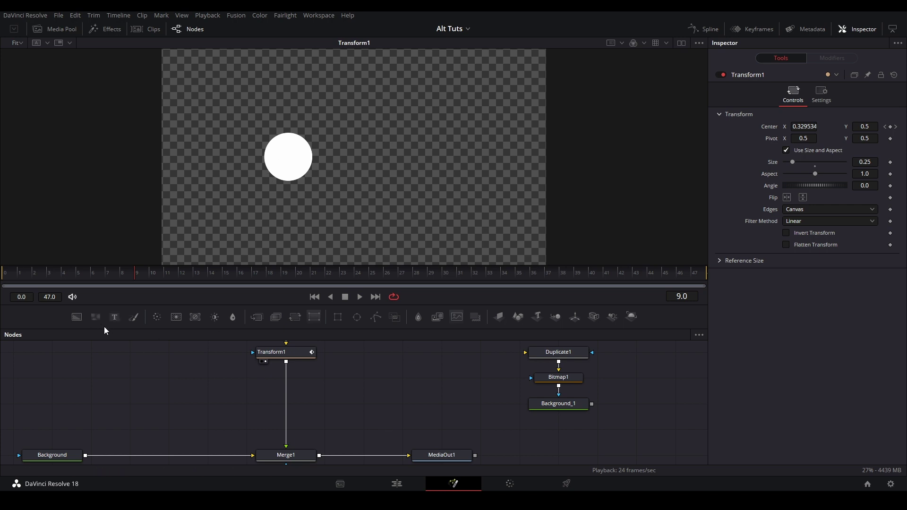
Insert a Merge node between Transform1 and Merge1, and place a Time Speed node beside it
left_click_drag(256, 317, 288, 402)
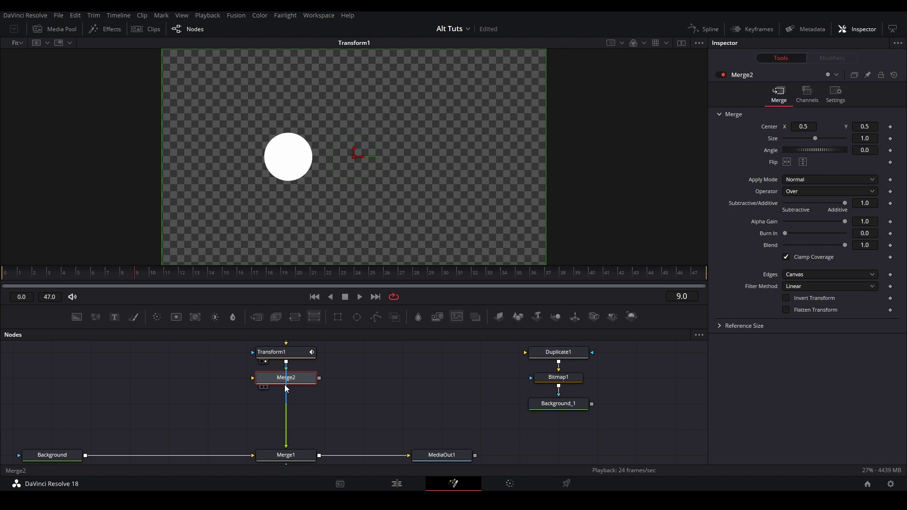
left_click(324, 385)
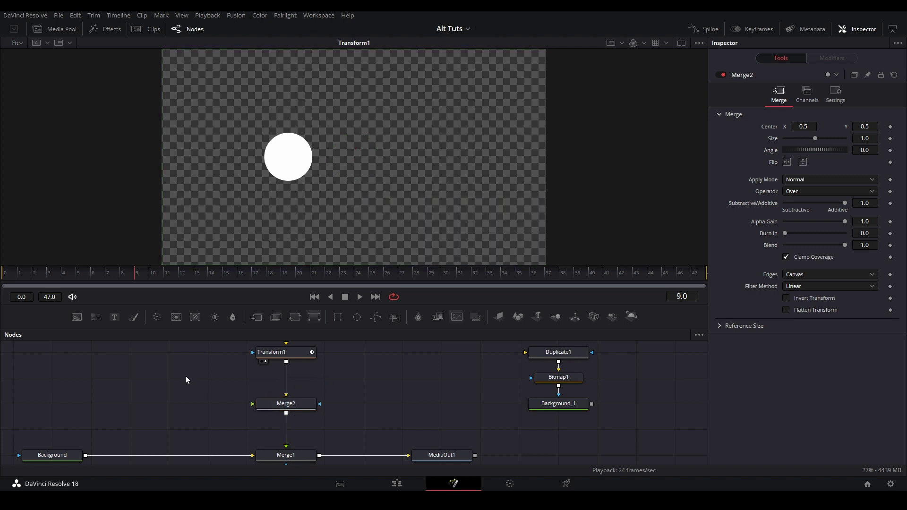
key("shift+space")
type("time")
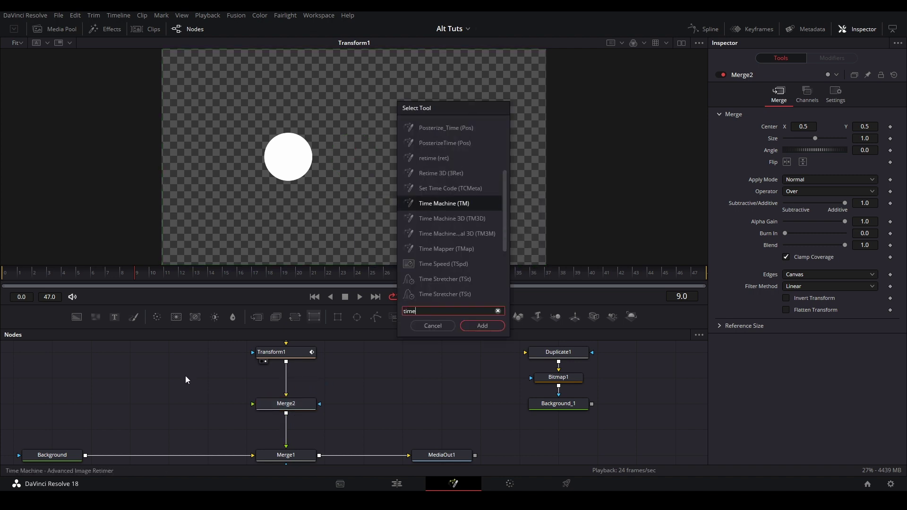
type("speed")
key("Return")
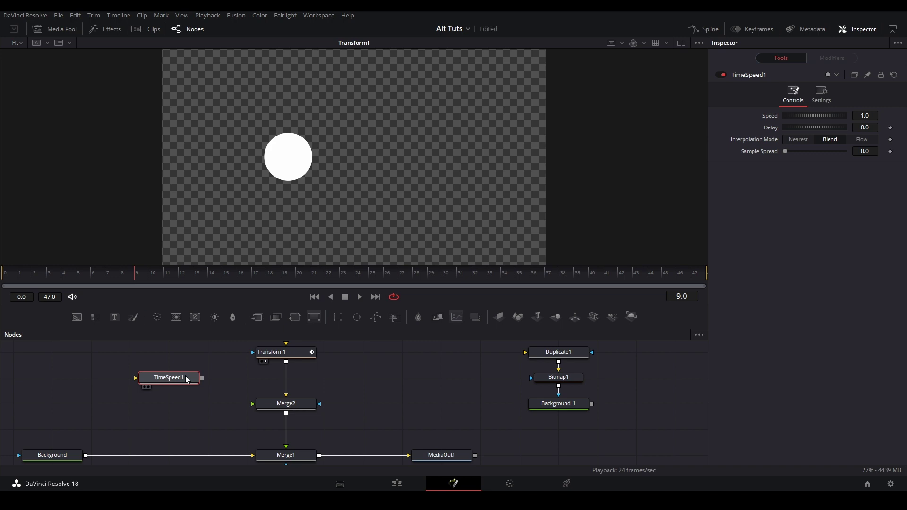
left_click_drag(187, 380, 211, 409)
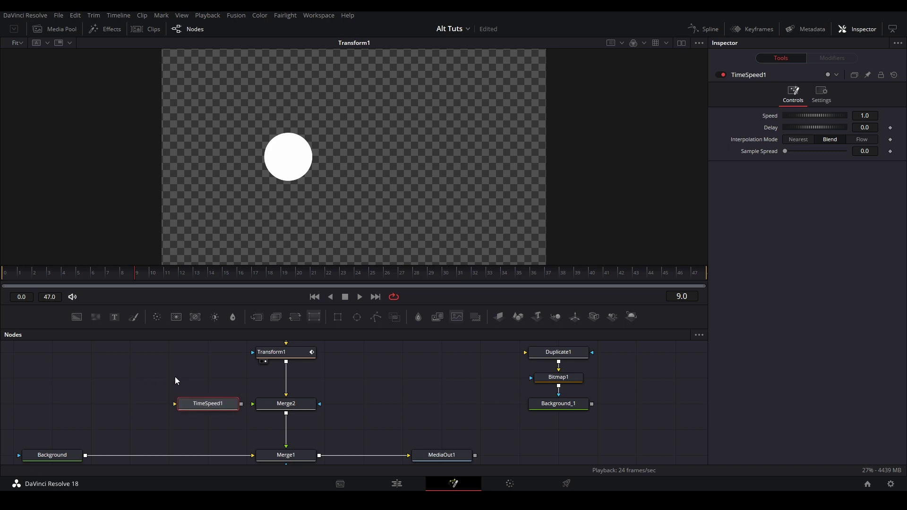
Add a Background node above TimeSpeed1, mask it with Transform1's output, and show it in the viewer
left_click(175, 376)
left_click_drag(80, 318, 202, 383)
left_click_drag(286, 362, 219, 394)
left_click(218, 394)
key("2")
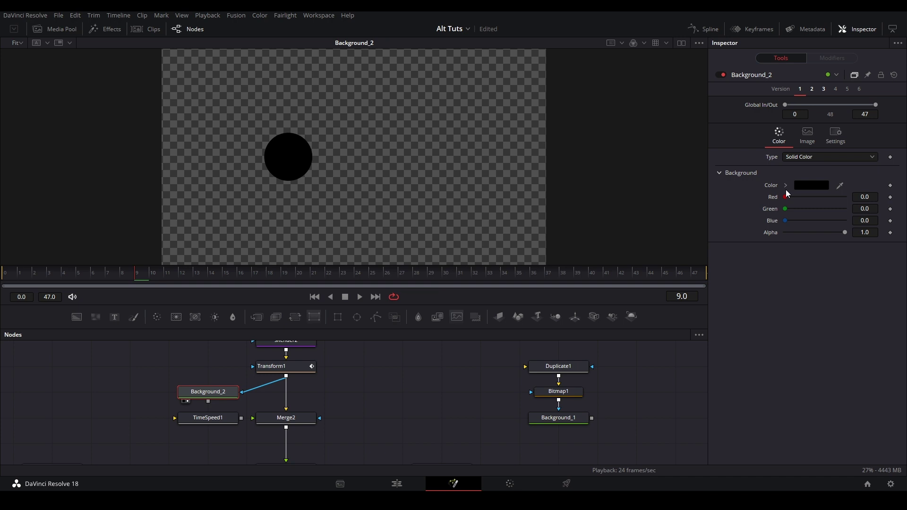
Color Background_2 light gray with saturation 0 and value 0.66
left_click(785, 186)
left_click(861, 260)
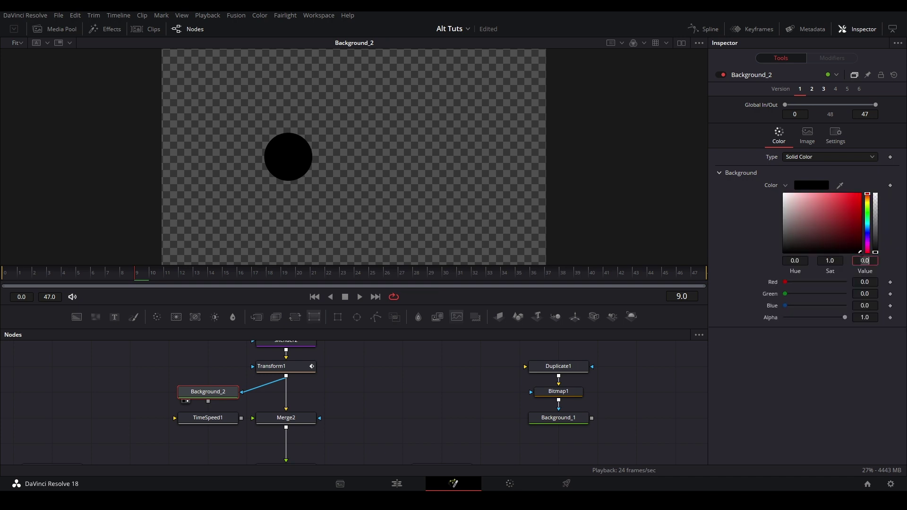
key("Tab")
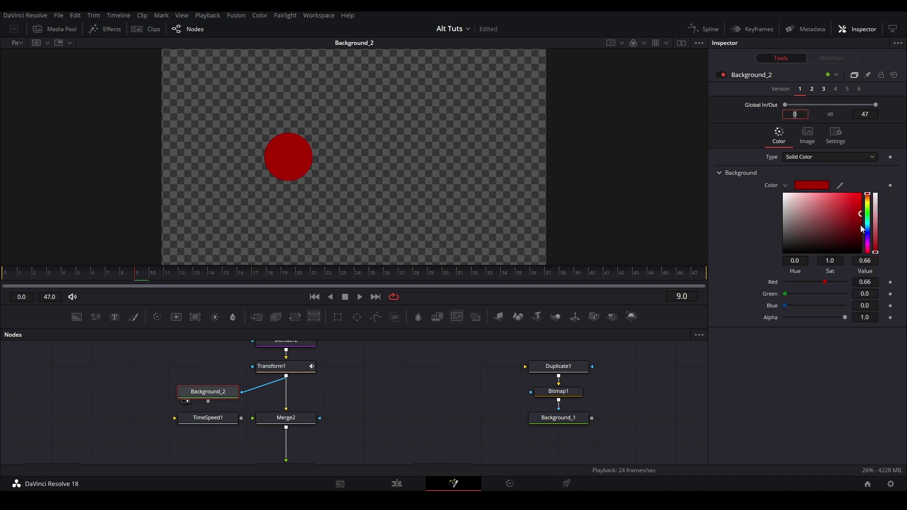
left_click(834, 259)
type("0")
key("Tab")
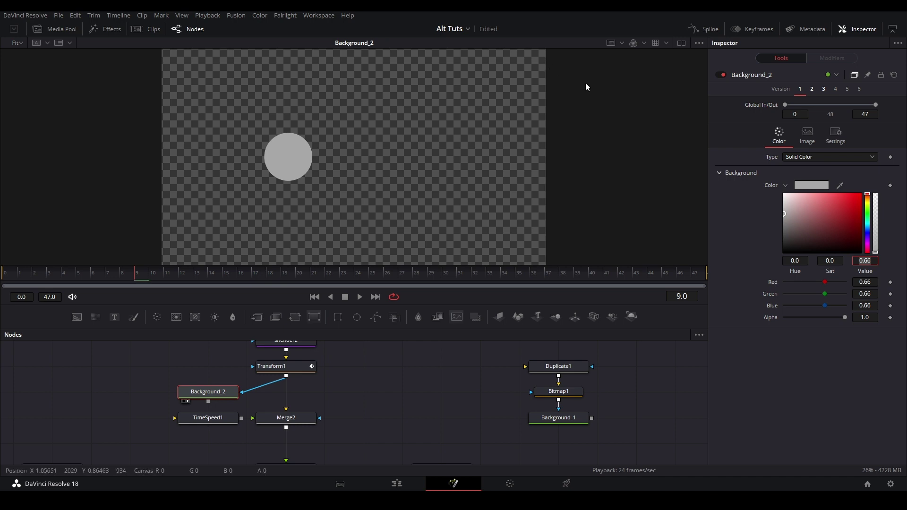
left_click(383, 415)
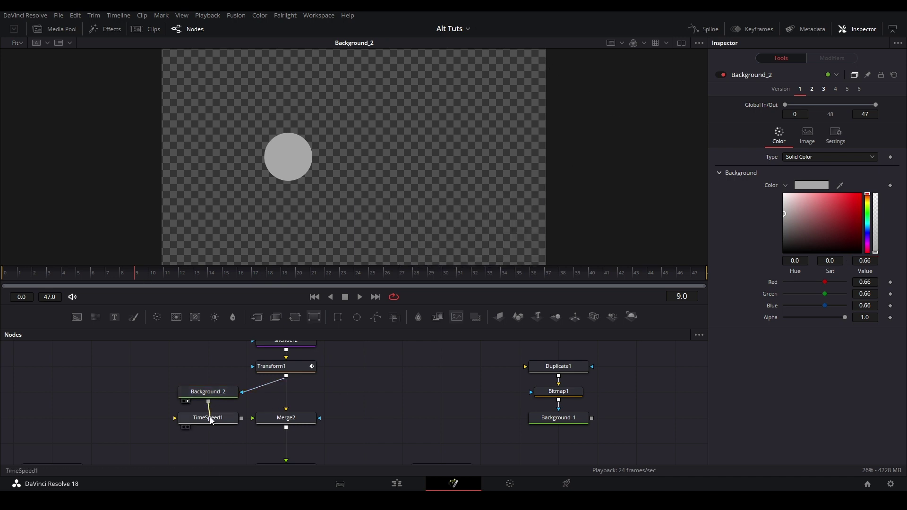
Connect Background_2 to TimeSpeed1, show TimeSpeed1 in the viewer, and set its Delay to 1
left_click_drag(211, 421, 211, 420)
left_click(861, 128)
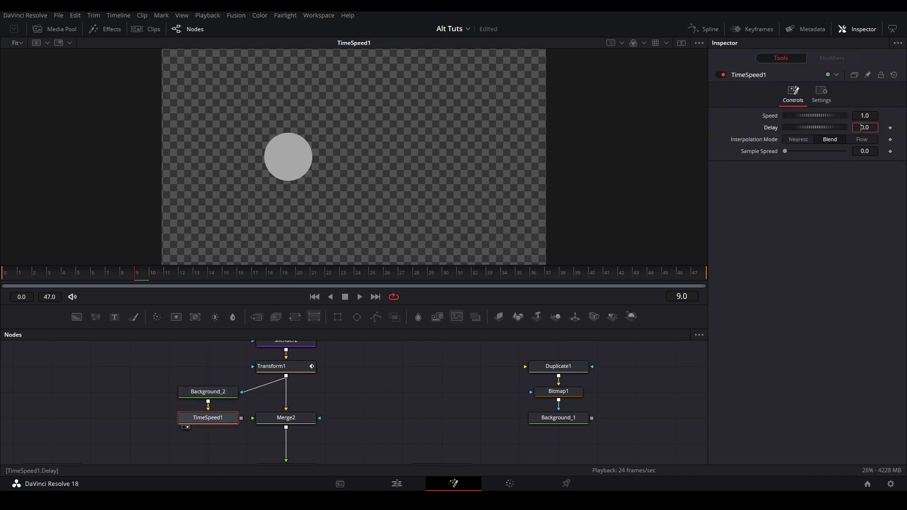
type("1")
key("Return")
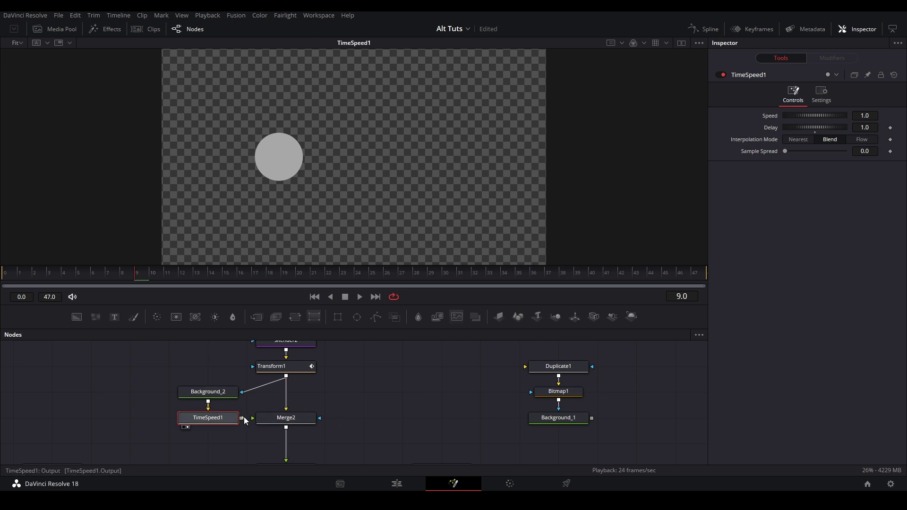
Connect TimeSpeed1 to Merge2, swap Merge2's inputs so the white circle sits over the gray one, and save the project
left_click_drag(241, 418, 263, 423)
left_click(263, 423)
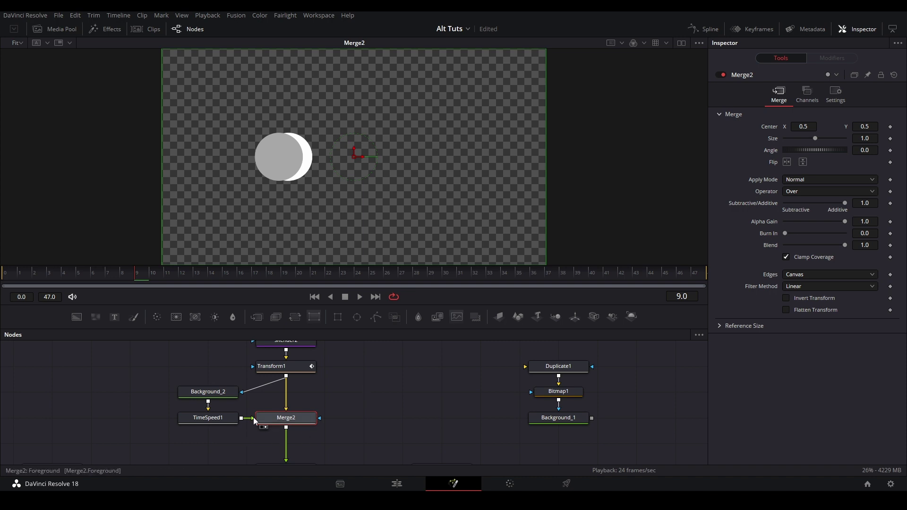
left_click(376, 398)
key("ctrl+s")
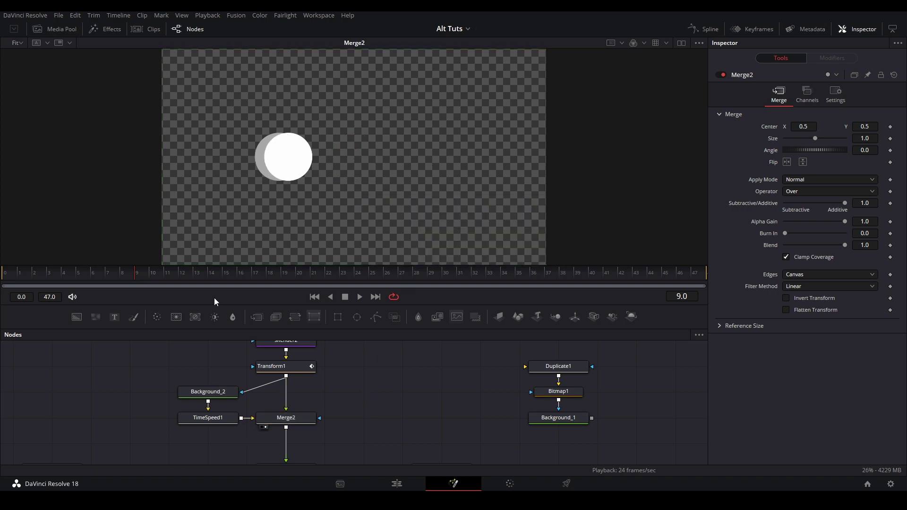
At frame 0, inspect TimeSpeed1 and Background_2, and set Background_2's Global In to -5
left_click(7, 272)
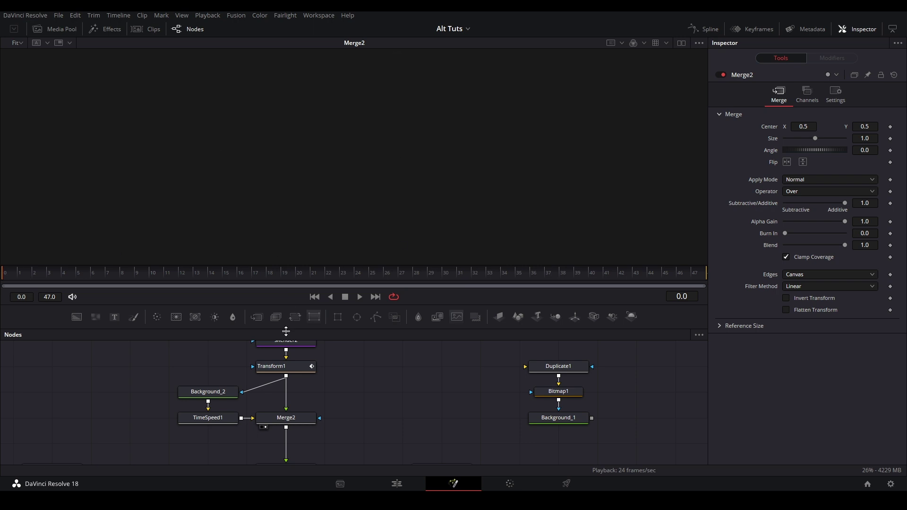
left_click(210, 420)
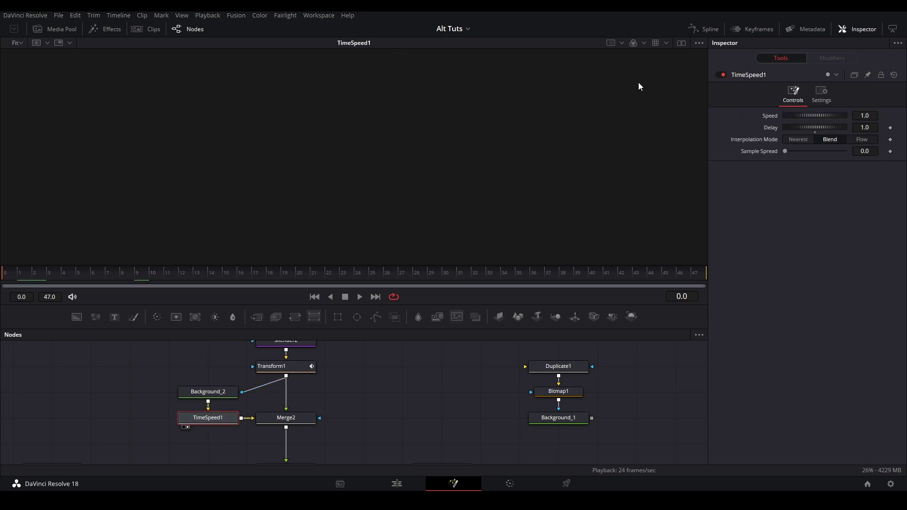
left_click(226, 392)
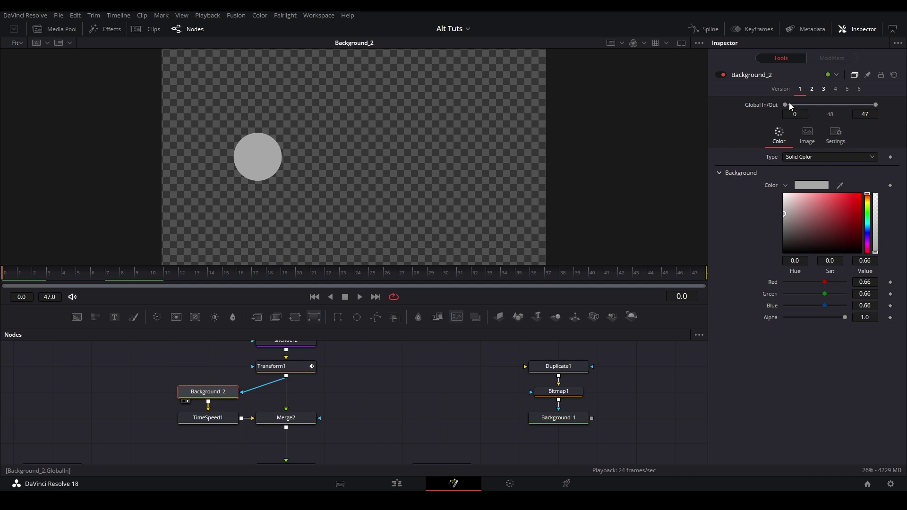
left_click(808, 115)
type("-5")
key("Return")
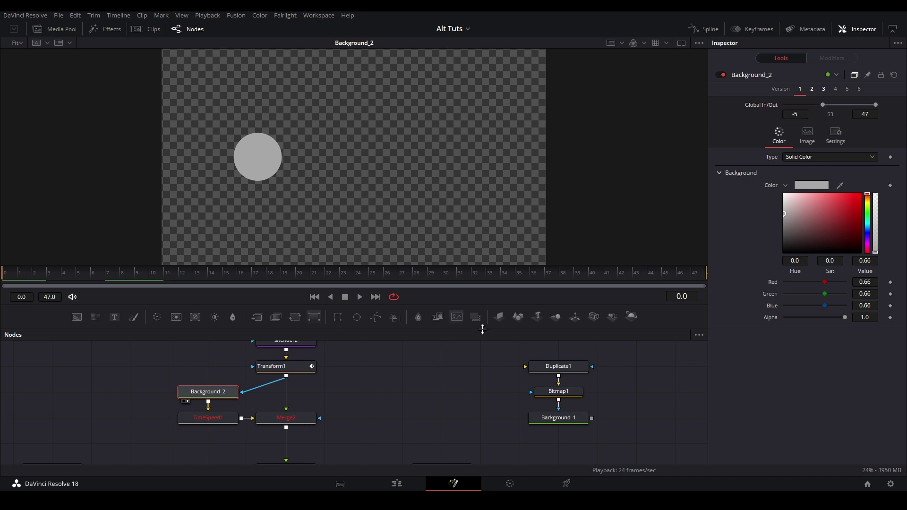
Show Merge2 in the viewer, set sRender2's Global In to -5, and save the project
left_click(290, 420)
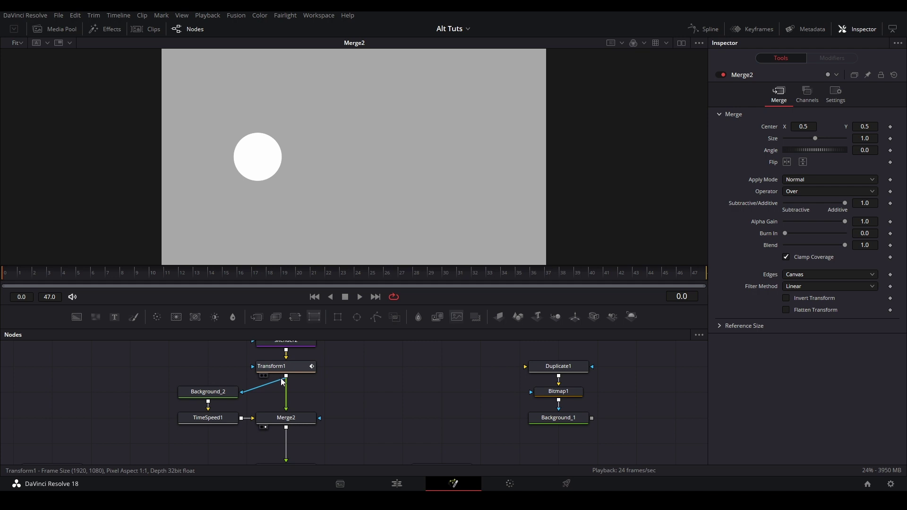
left_click_drag(287, 371, 293, 391)
left_click(307, 360)
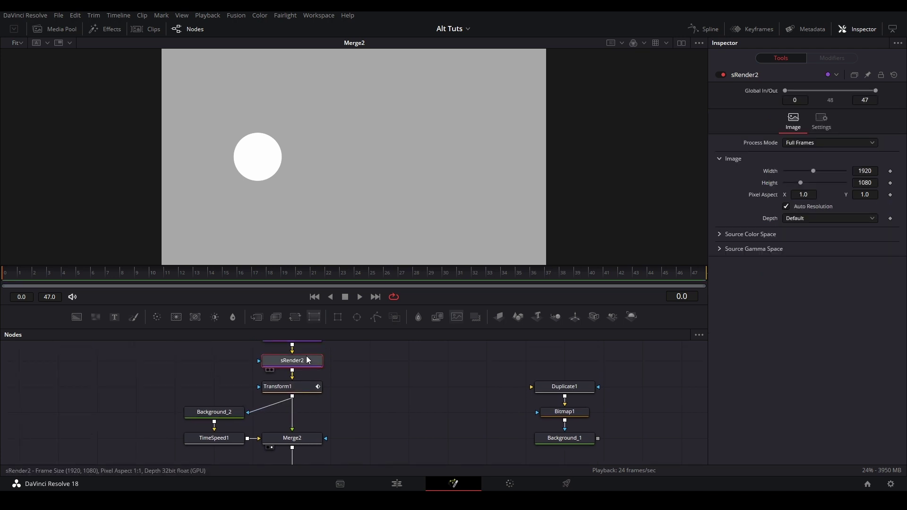
left_click(795, 101)
type("-5")
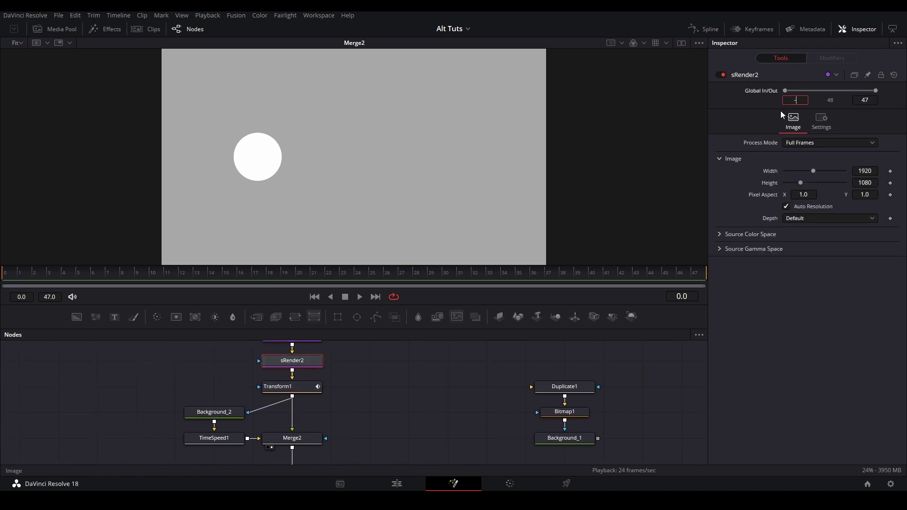
key("Return")
key("ctrl+s")
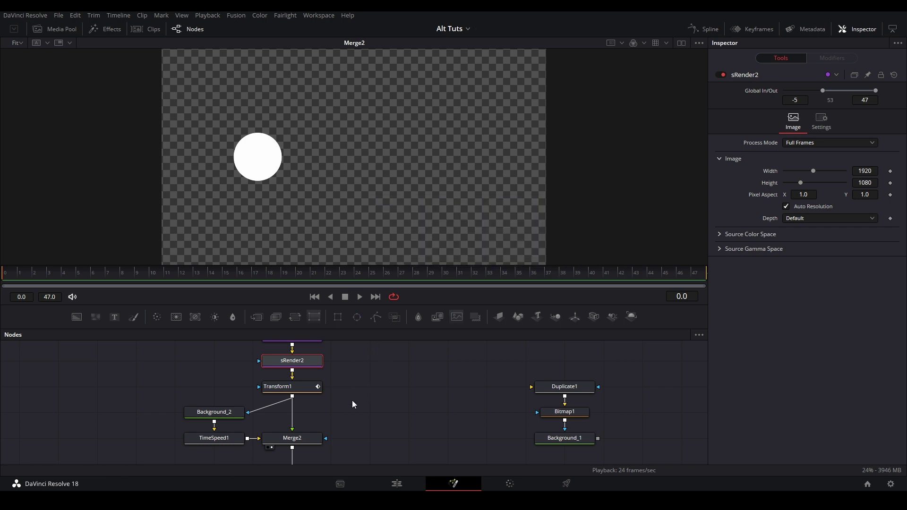
Play back Merge2 to check the single gray trail copy from the first frame
left_click_drag(352, 401, 351, 392)
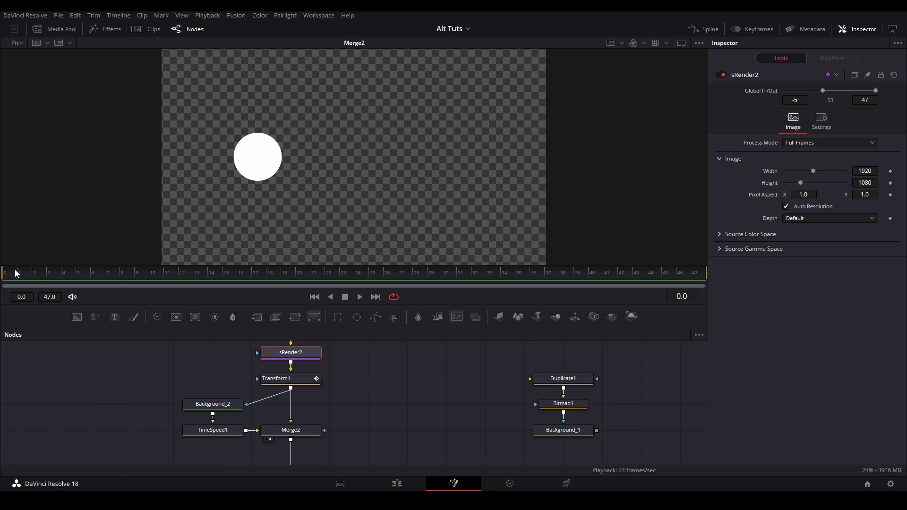
key("space")
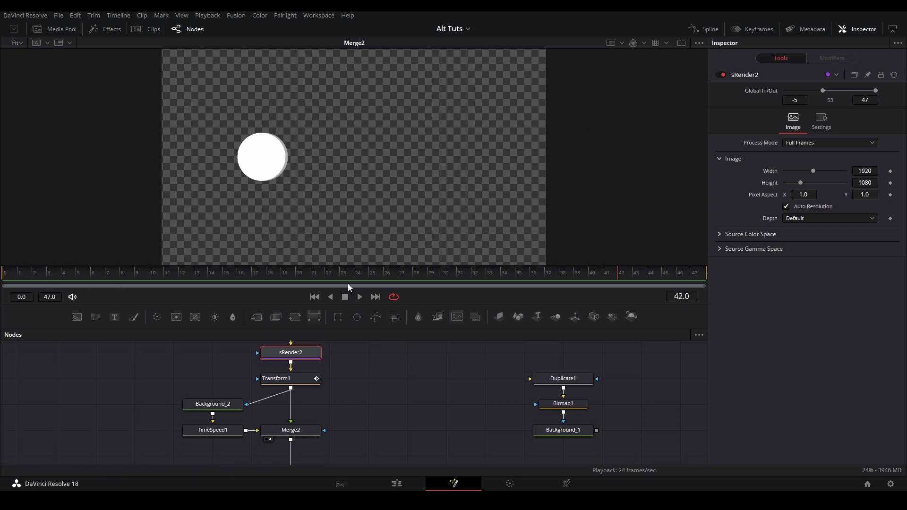
left_click(352, 408)
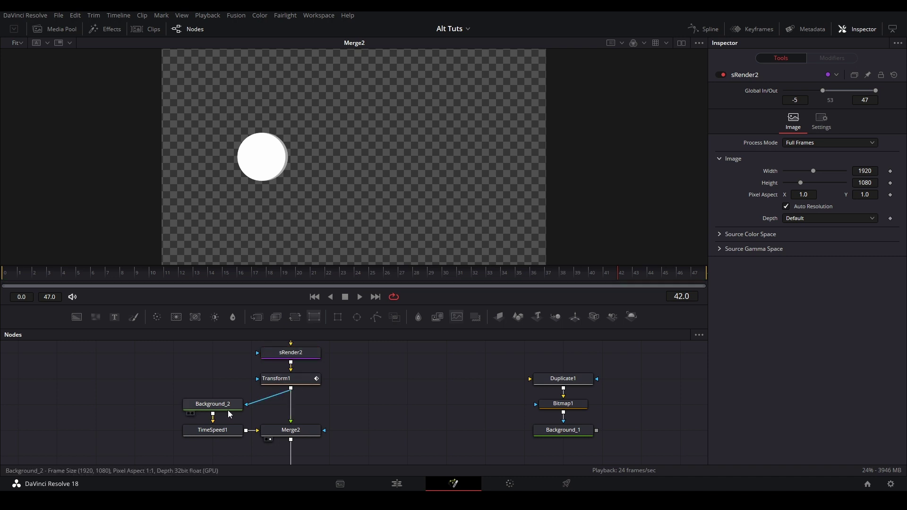
Duplicate Background_2, TimeSpeed1 and Merge2, and insert the copied merge between Merge2 and Merge1
left_click_drag(168, 414, 347, 386)
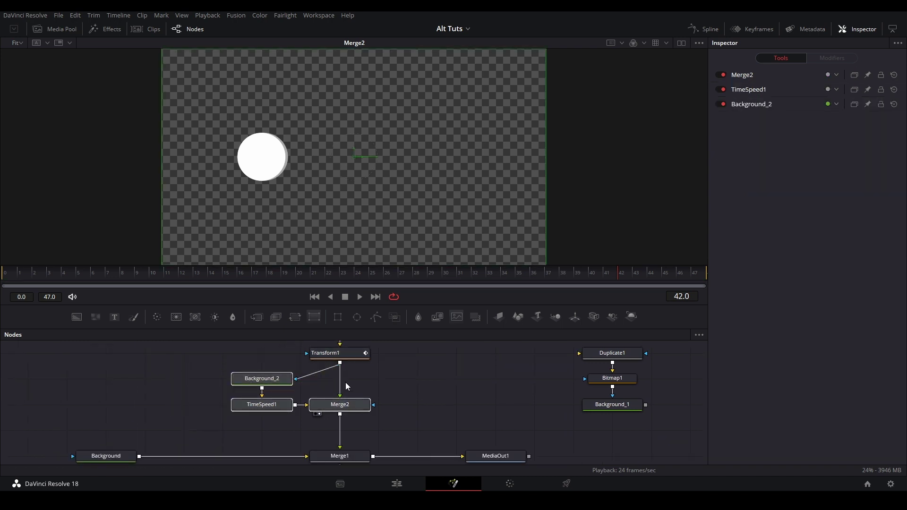
key("ctrl+c")
key("ctrl+v")
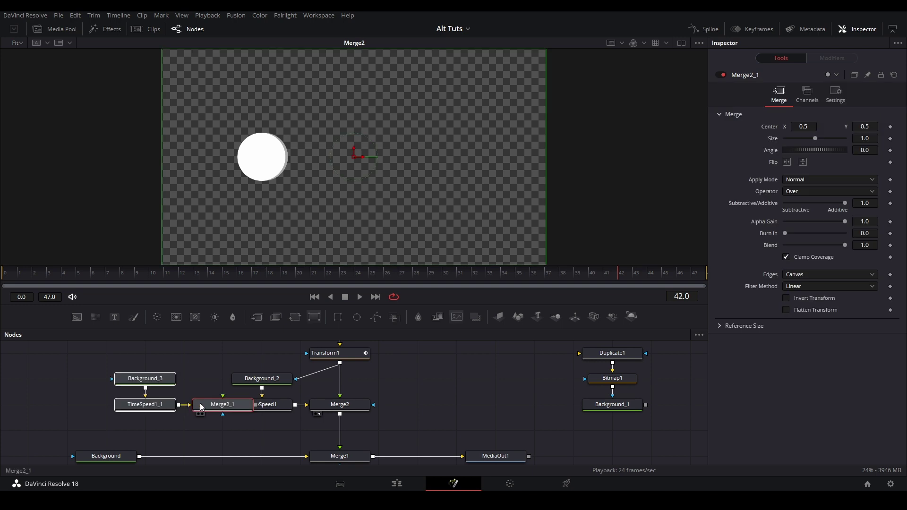
left_click_drag(170, 412, 343, 436)
left_click(162, 409)
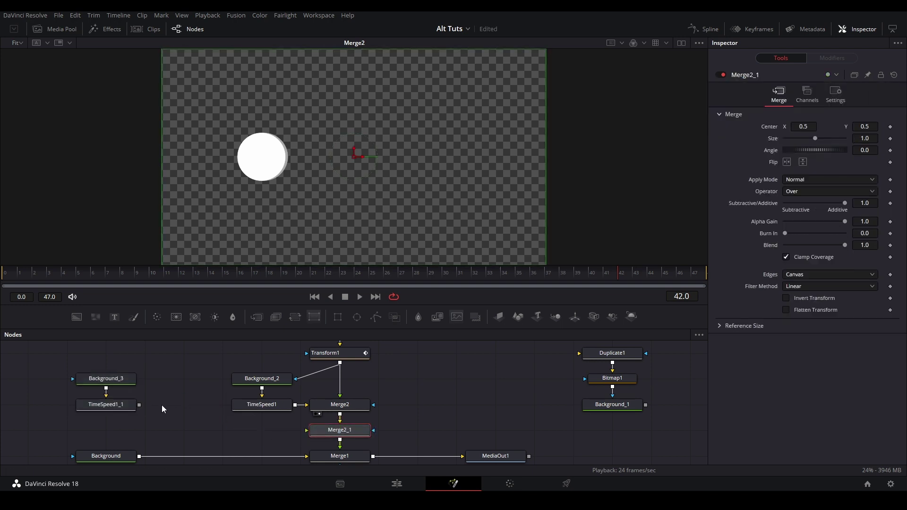
Connect TimeSpeed1_1 to Merge2_1, mask Background_3 with Transform1's output, and place the copied pair beside the first
left_click_drag(141, 405, 307, 430)
left_click_drag(340, 362, 126, 429)
left_click_drag(126, 407, 201, 407)
Darken Background_3 by setting its color value to 0.33
left_click(182, 375)
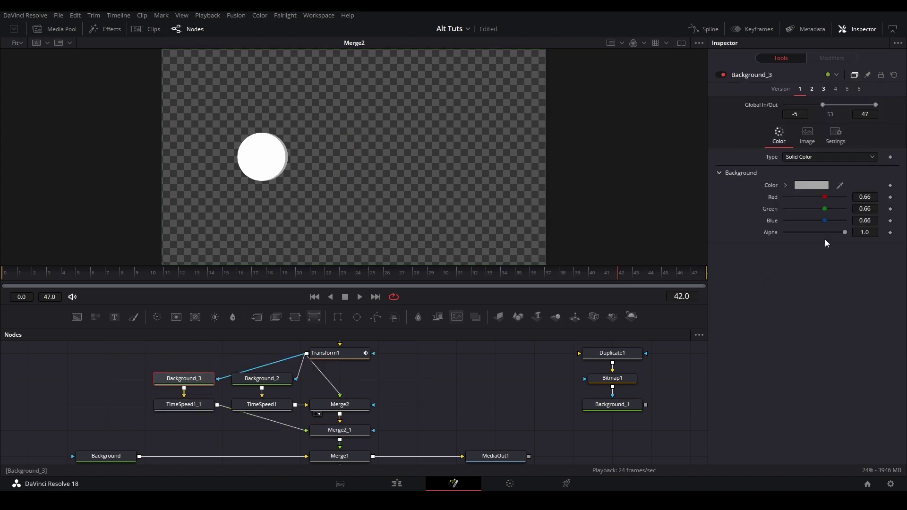
left_click(786, 186)
left_click(865, 261)
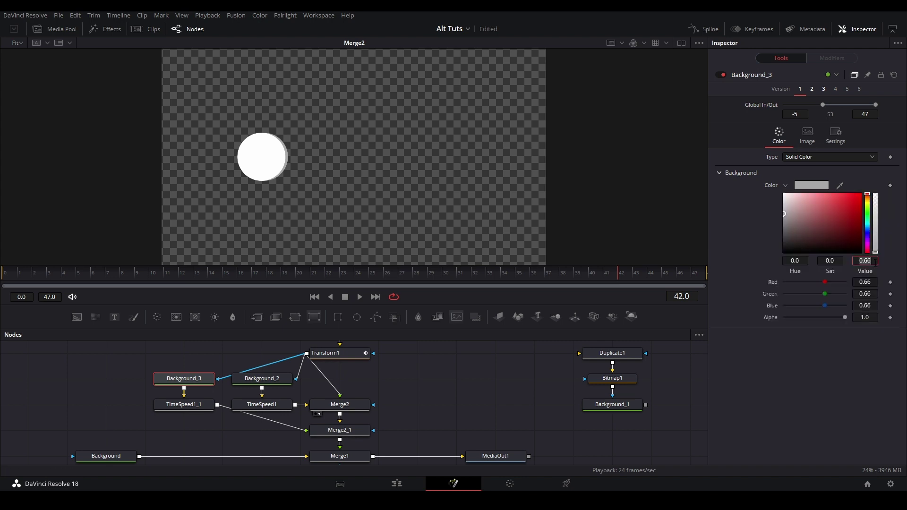
type(".33")
key("Tab")
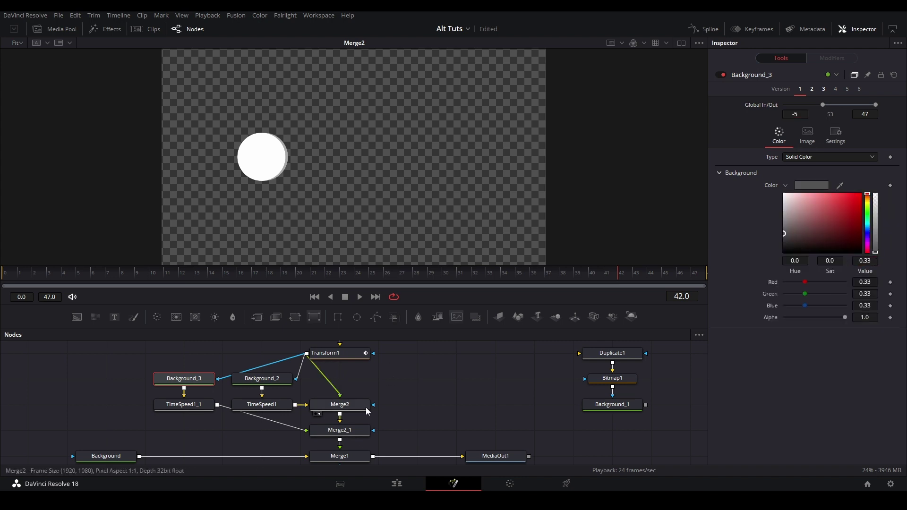
Show Merge2_1 in the viewer, set TimeSpeed1_1's Delay to 2, and save the project
left_click(362, 429)
key("2")
left_click(183, 405)
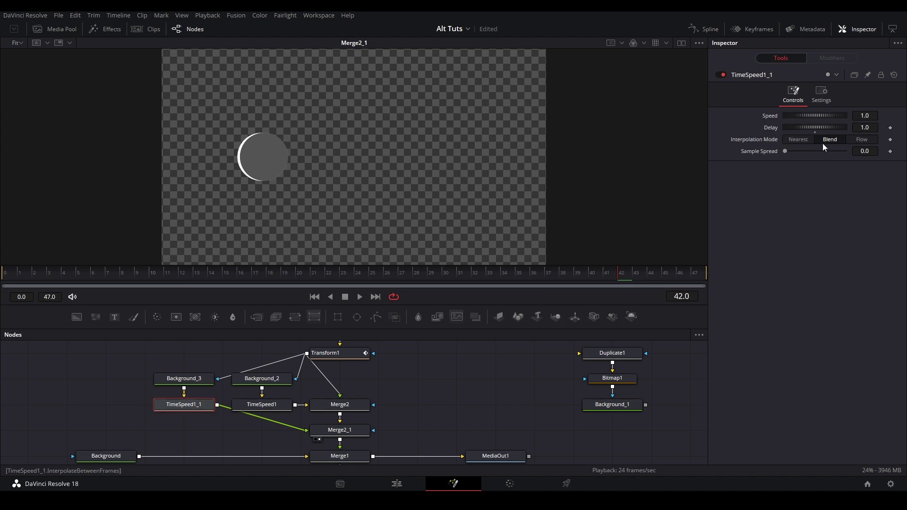
left_click(865, 128)
type("2")
key("Return")
key("ctrl+s")
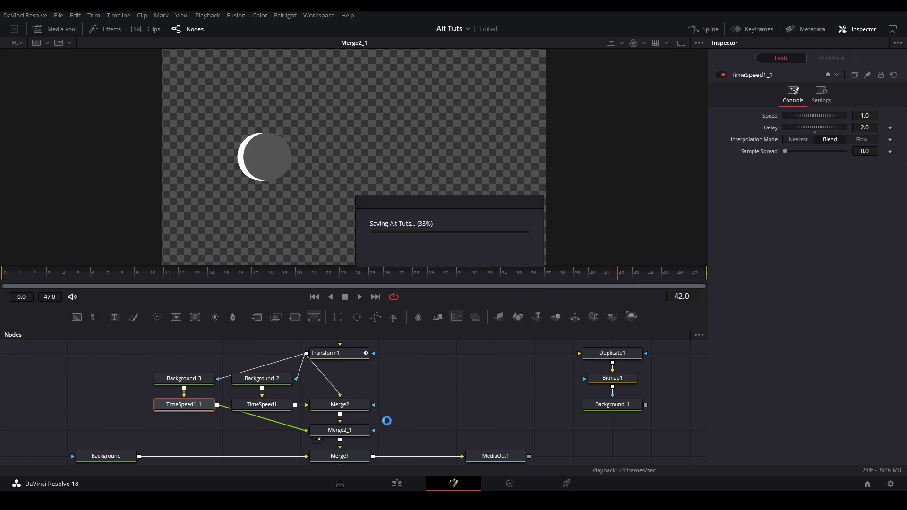
Swap Merge2_1's inputs so the dark gray copy sits behind the others, and play back the trail
left_click(352, 429)
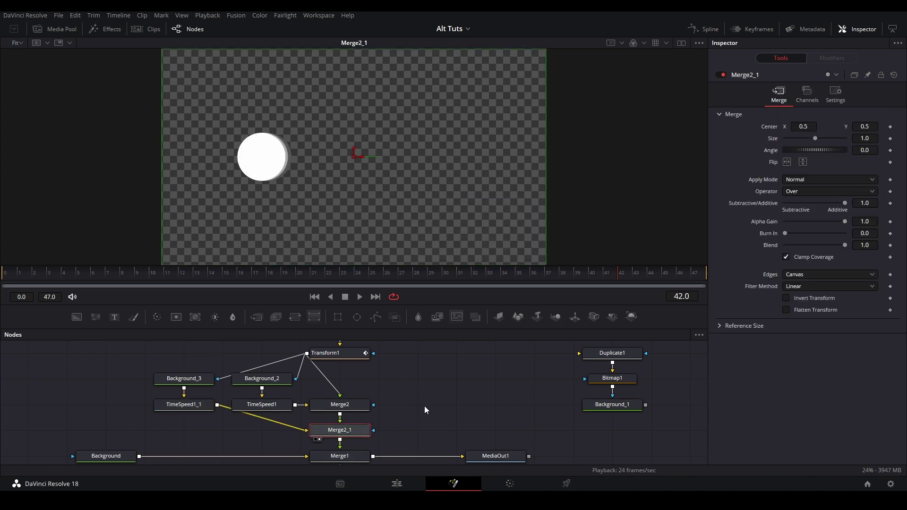
key("space")
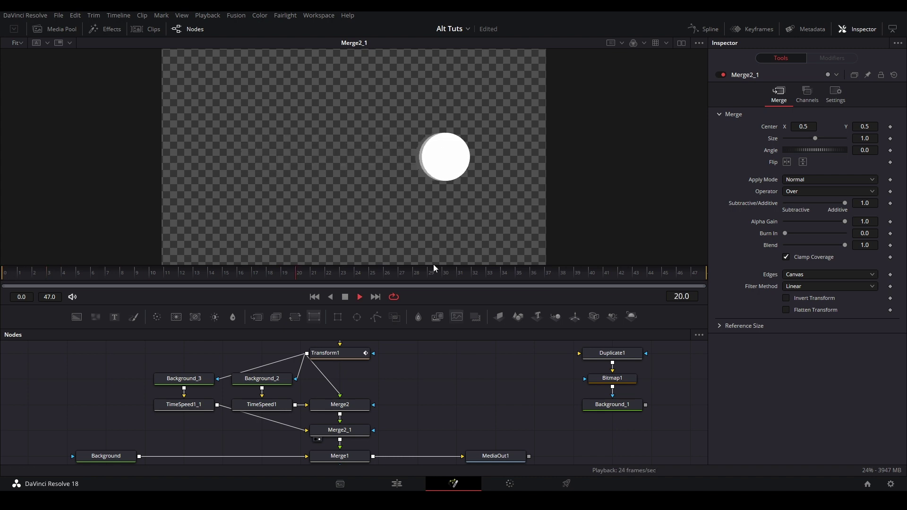
key("space")
scroll(427, 169, "up", 2)
Show Merge1 in the viewer, play back the full trail over the background, and save the project
left_click(355, 458)
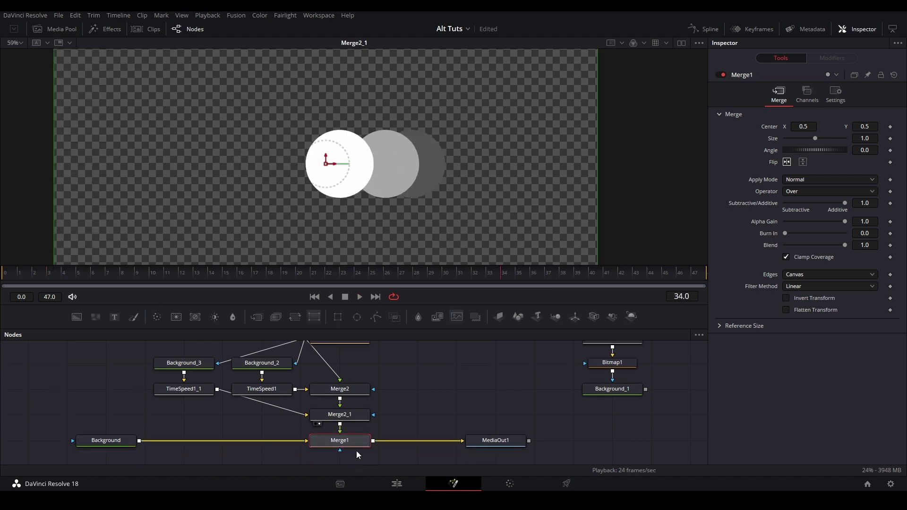
key("2")
key("space")
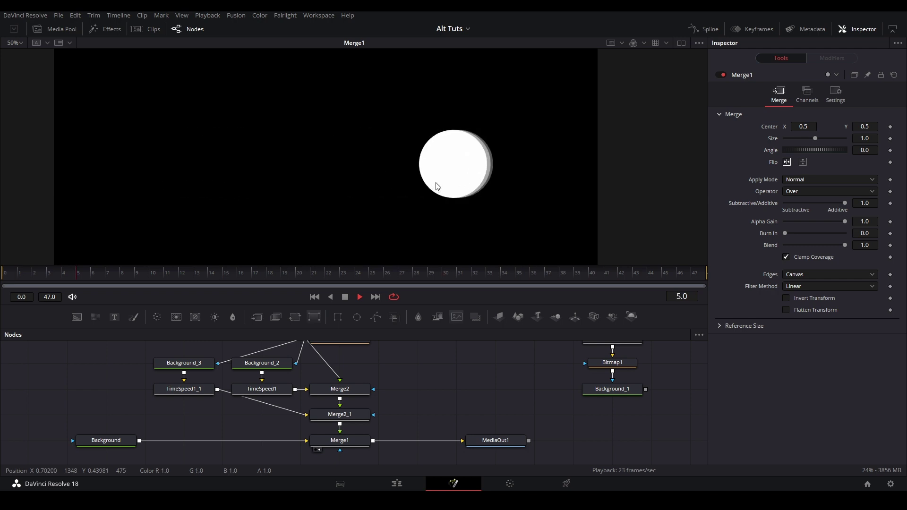
key("ctrl+s")
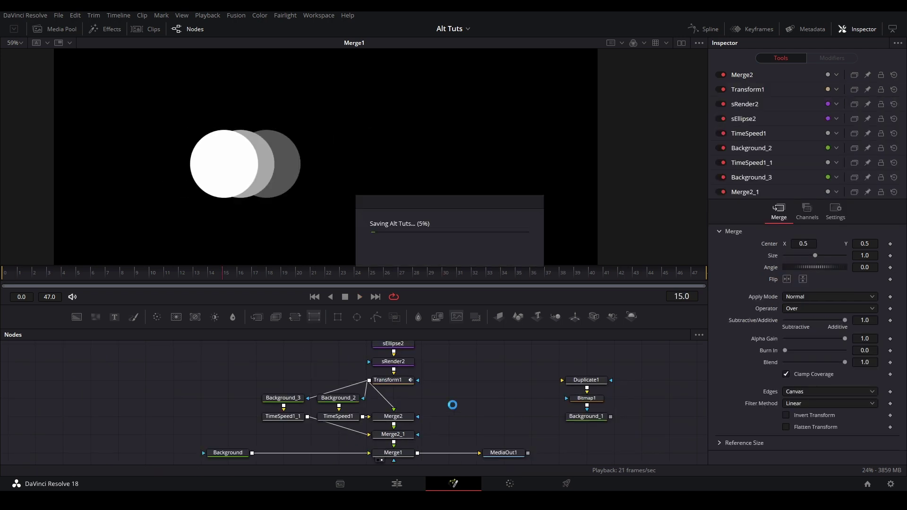
key("space")
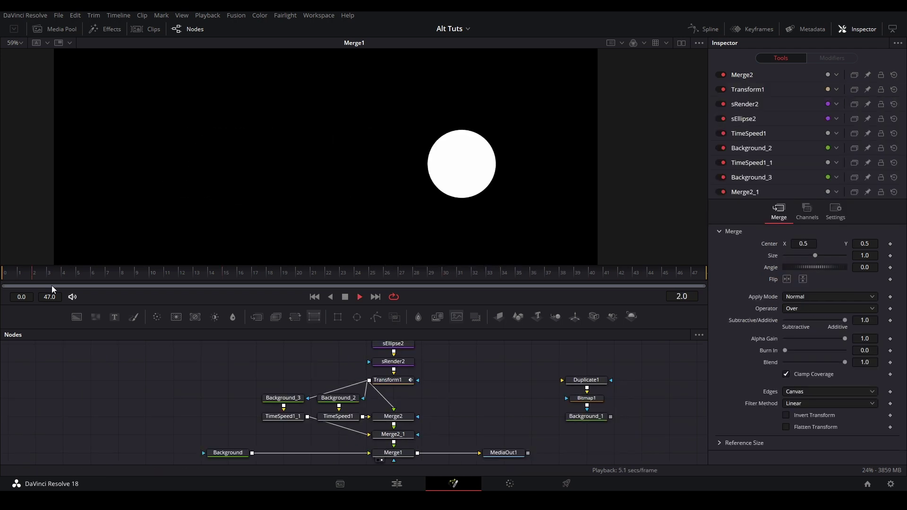
key("space")
Group the trail branches under a pipe router, set them aside detached from Transform1 and Merge1, and view Transform1
left_click_drag(222, 388, 405, 441)
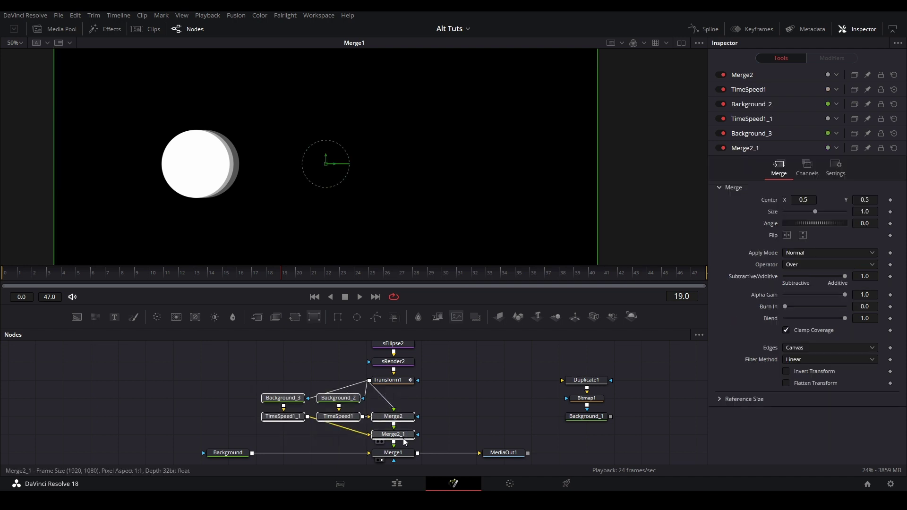
left_click_drag(369, 381, 337, 379)
left_click(366, 386, "alt")
left_click_drag(239, 377, 342, 432)
left_click_drag(459, 410, 140, 416)
left_click(390, 380)
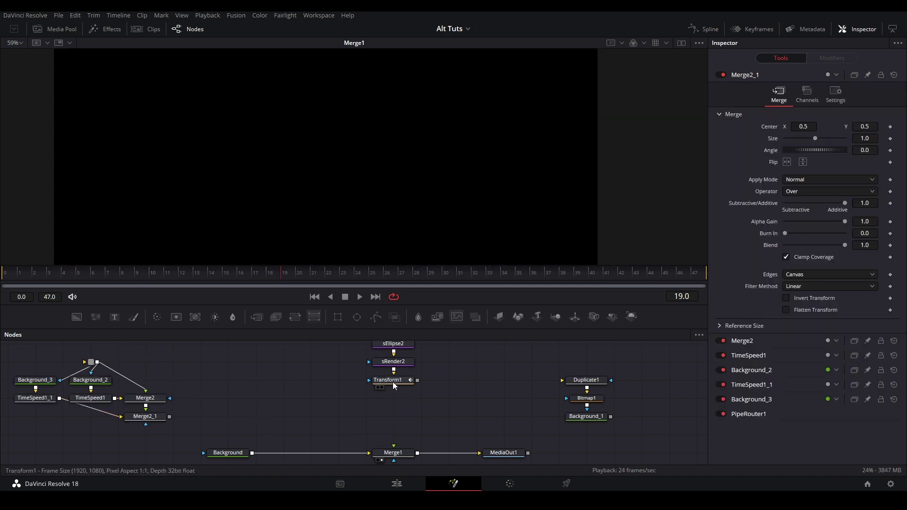
left_click(34, 279)
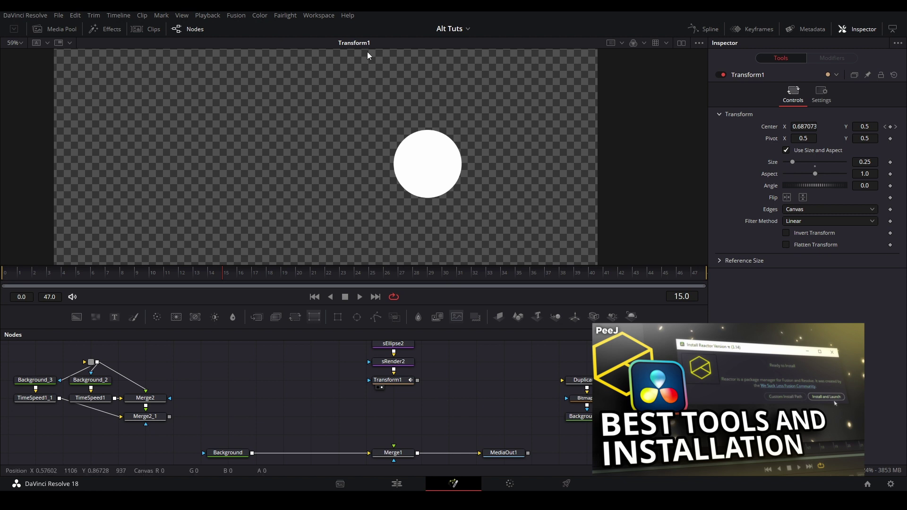
Open the Reactor package manager, search it for "echo", and close it
left_click(313, 15)
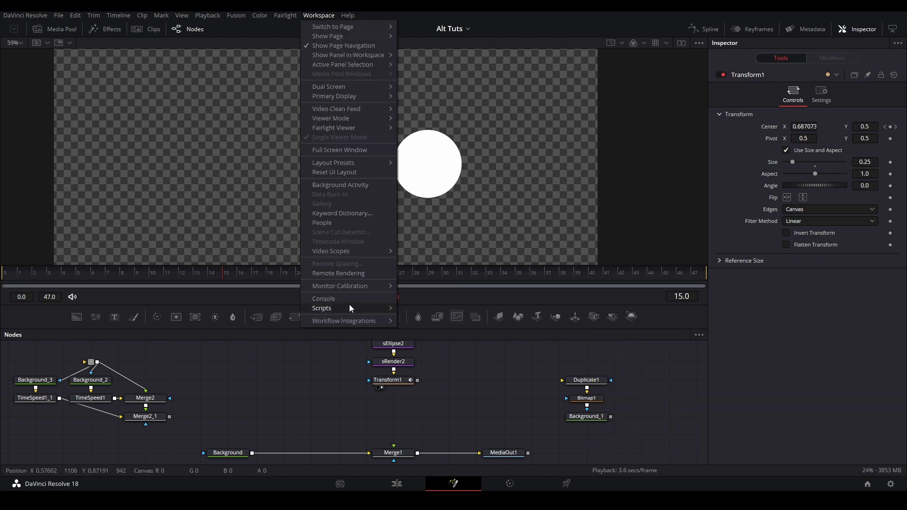
mouse_move(349, 308)
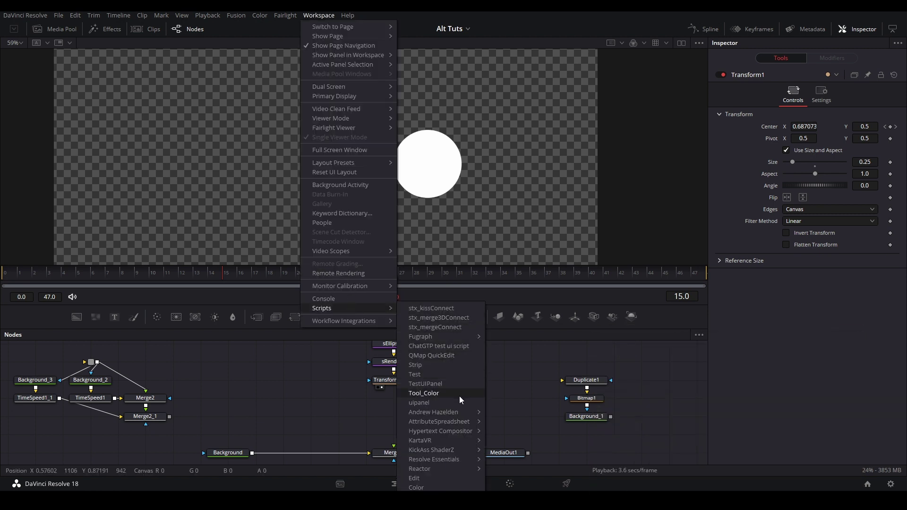
mouse_move(449, 468)
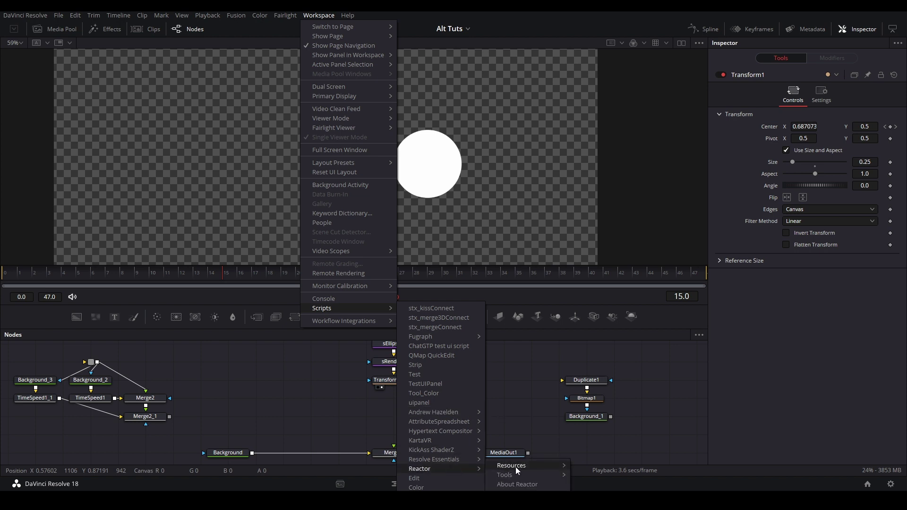
left_click(516, 492)
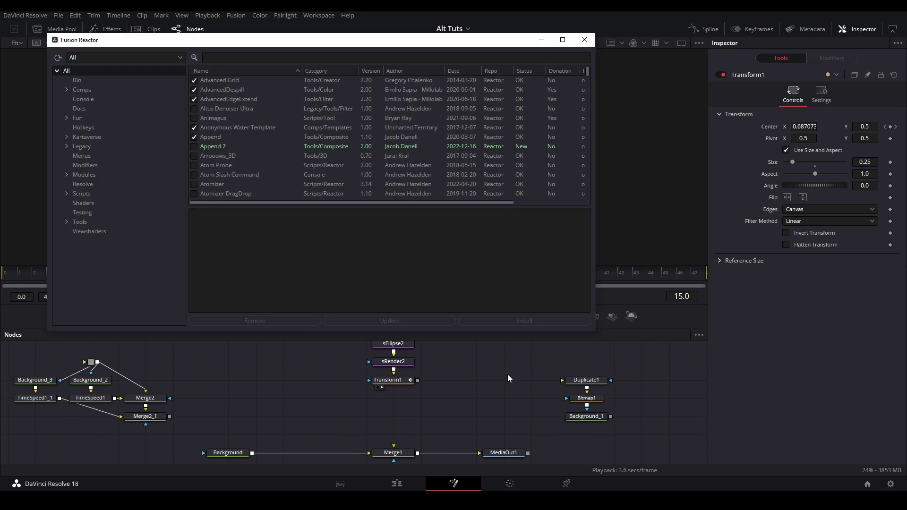
left_click(240, 59)
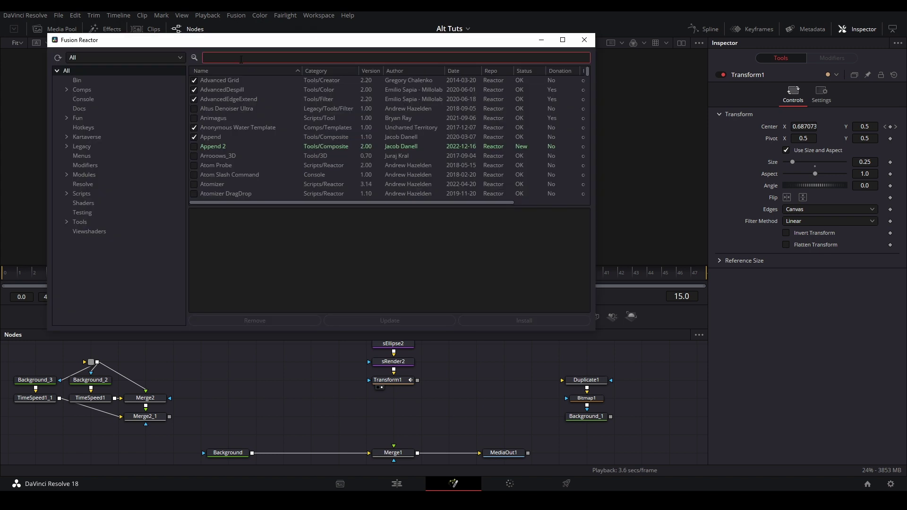
type("echo")
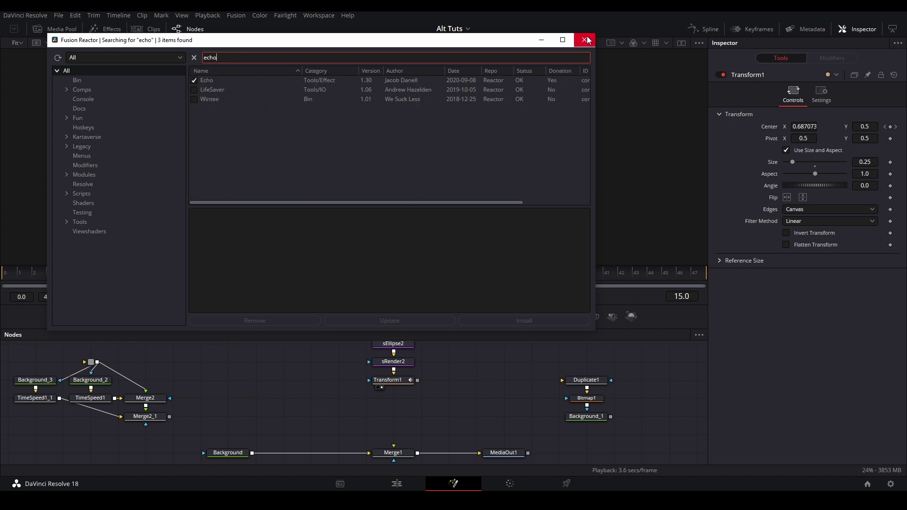
left_click(585, 40)
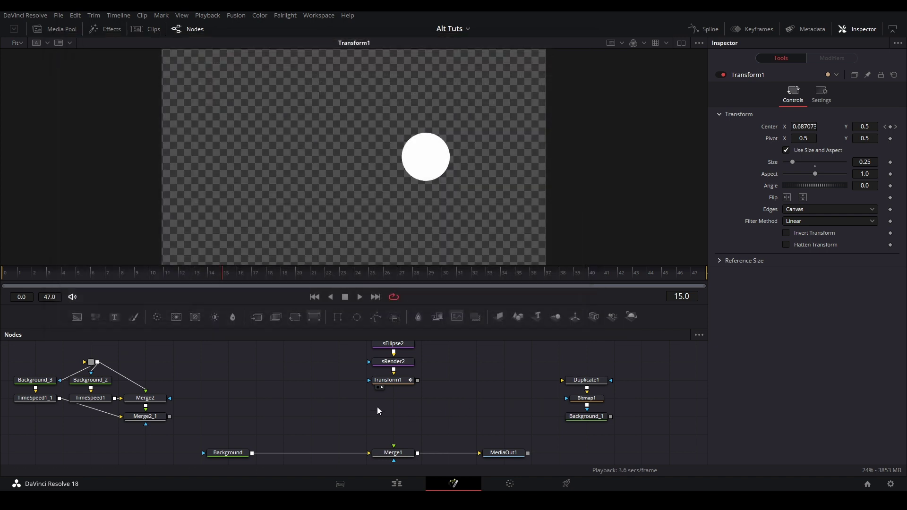
Add an Echo tool, connect it between Transform1 and Merge1, show Merge1 in the viewer, and select the Echo node
key("shift+space")
type("echo")
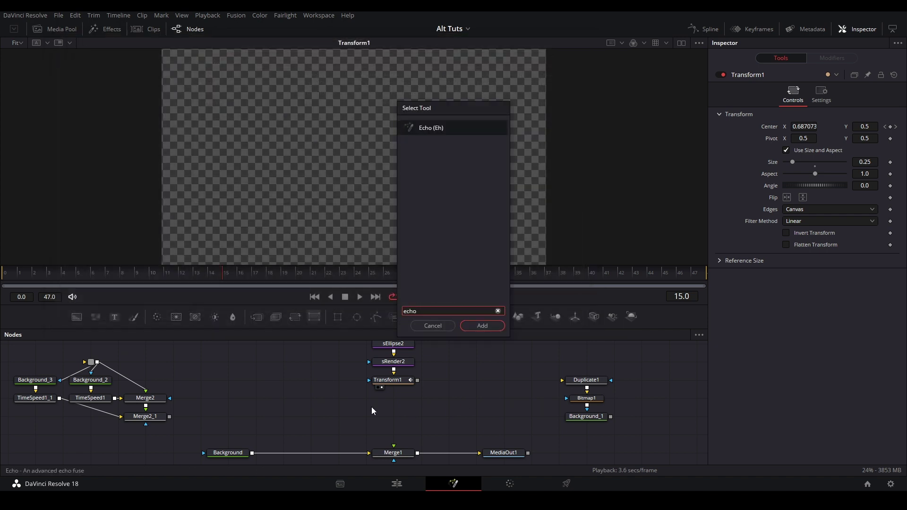
key("Return")
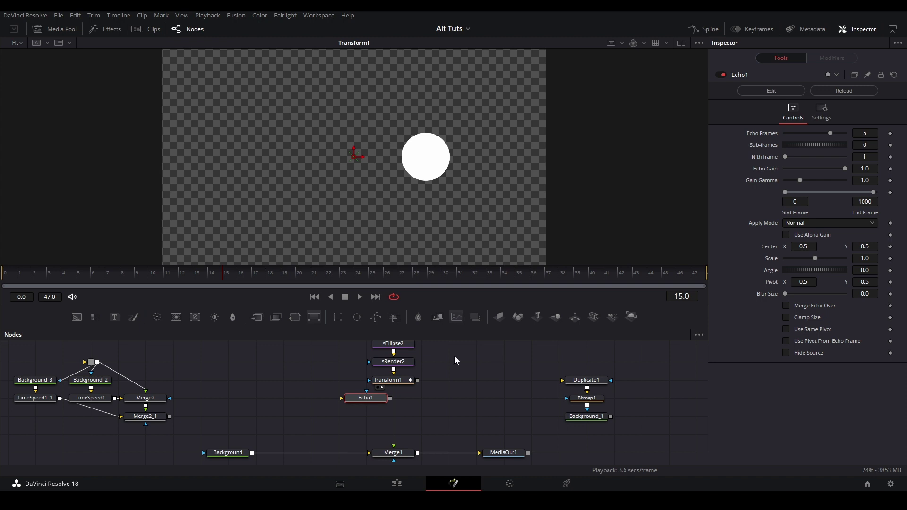
left_click_drag(373, 402, 384, 451)
key("2")
scroll(404, 374, "up", 1)
left_click(384, 451)
key("2")
left_click(393, 364)
scroll(431, 410, "up", 2)
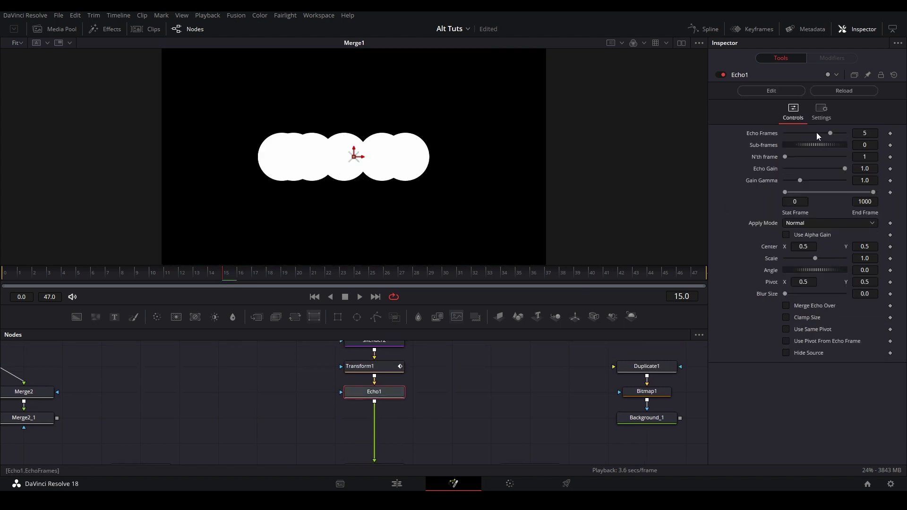
Set the Echo node to 1 echo frame and 5 sub-frames, and play back the trail from near the start
left_click_drag(868, 132, 761, 132)
type("1")
key("Return")
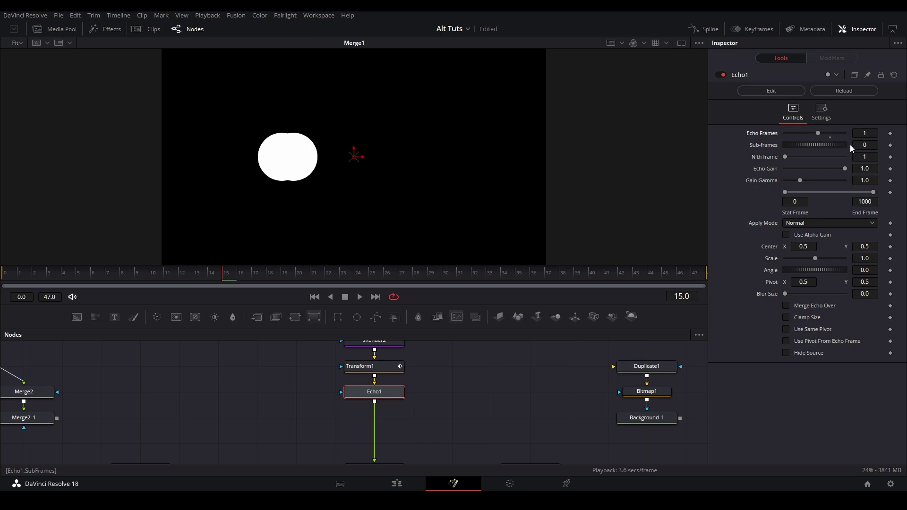
left_click(858, 145)
type("5")
key("Return")
left_click(11, 270)
key("space")
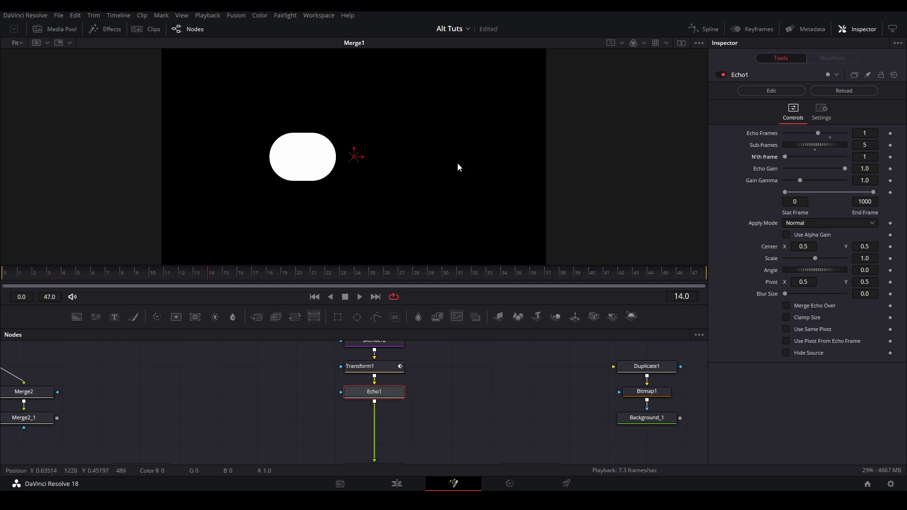
Inspect the trail's edge up close at frame 12 and set the Echo node's sub-frames to 8
left_click(186, 275)
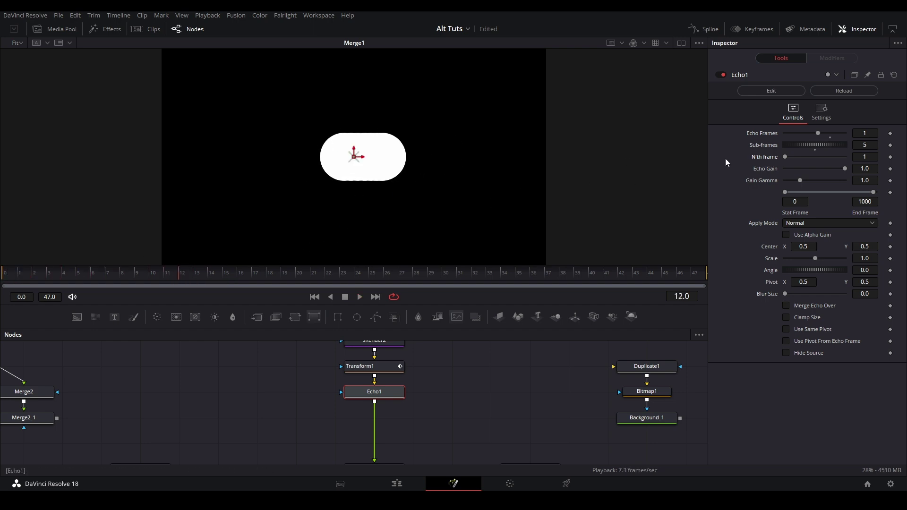
left_click(861, 145)
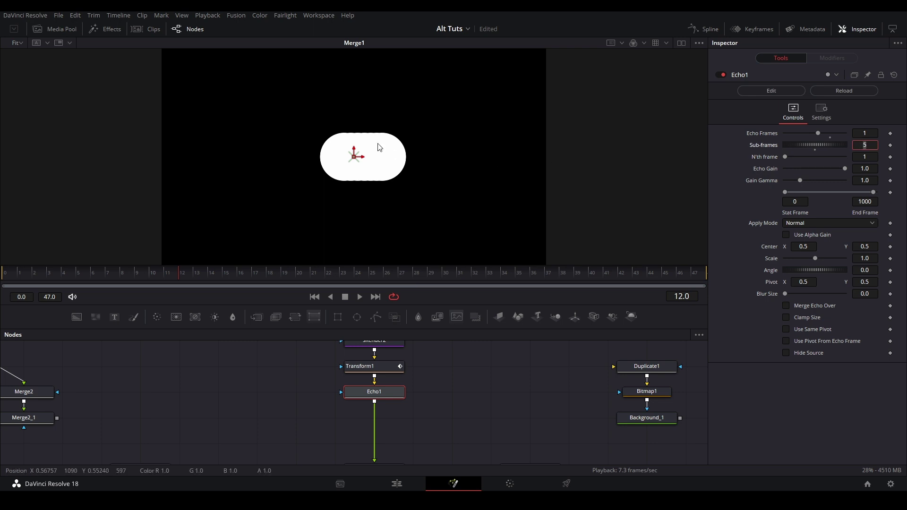
scroll(377, 146, "up", 5)
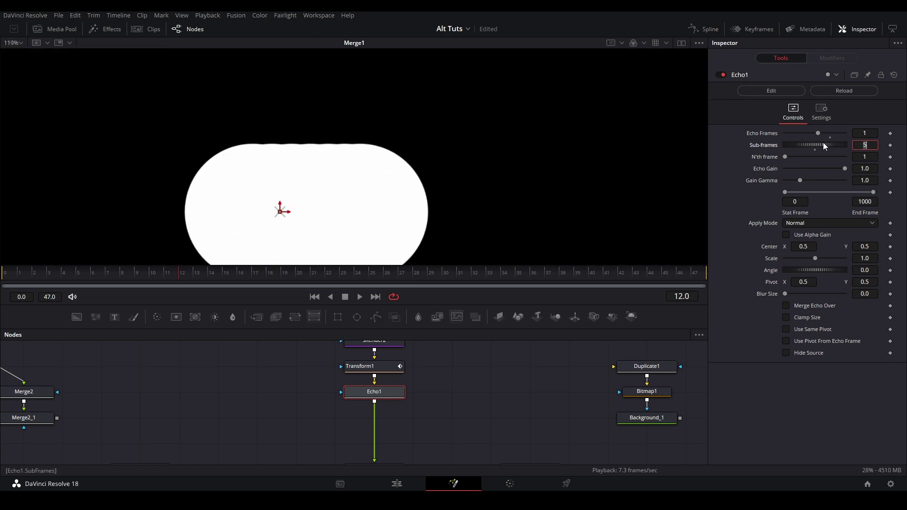
key("BackSpace")
type("8")
key("Return")
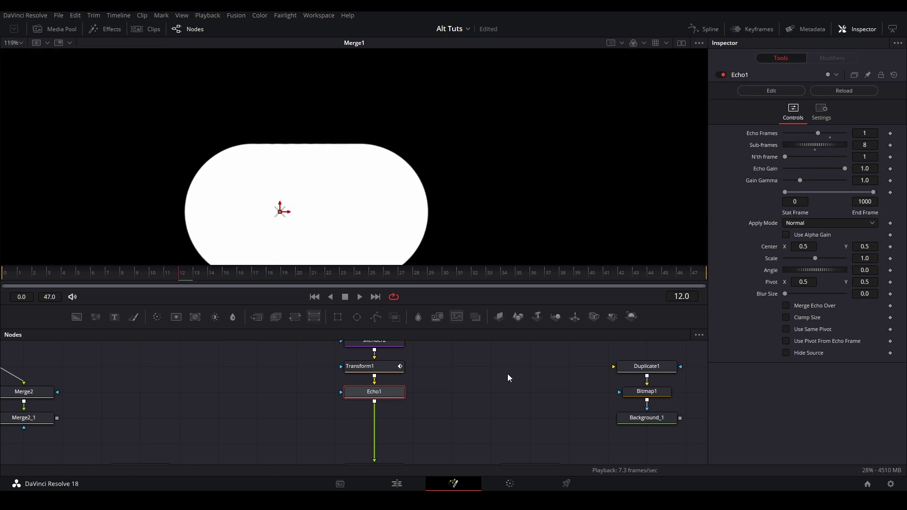
Save the project, fit the image in the viewer, play back the trail, and scrub to frame 36
left_click(506, 376)
key("ctrl+s")
key("ctrl+f")
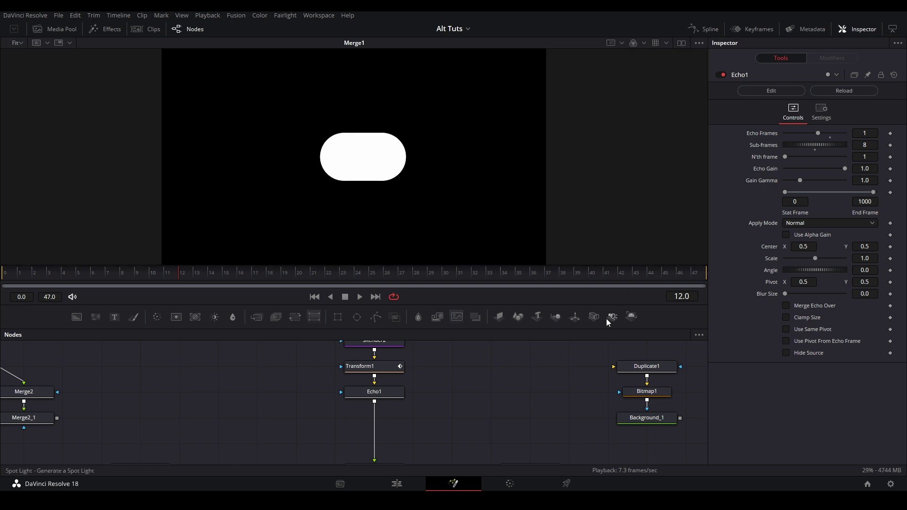
key("space")
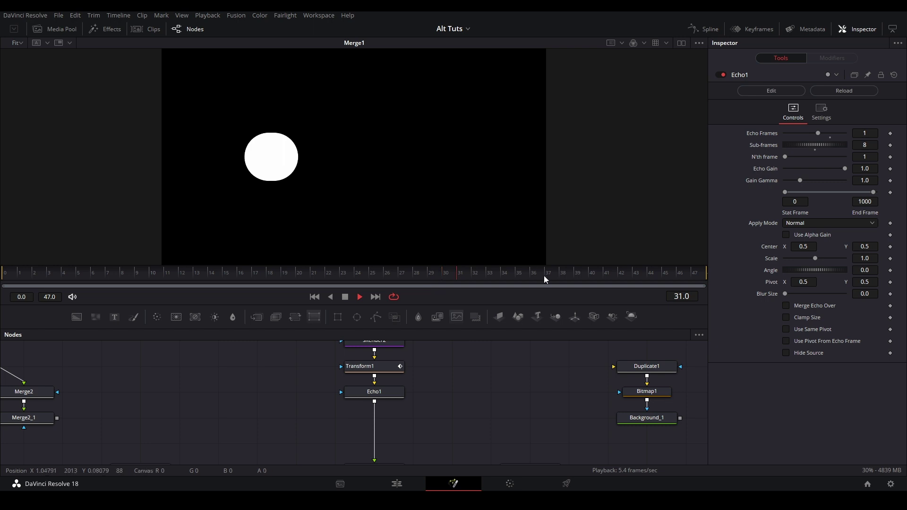
key("space")
left_click_drag(578, 275, 539, 279)
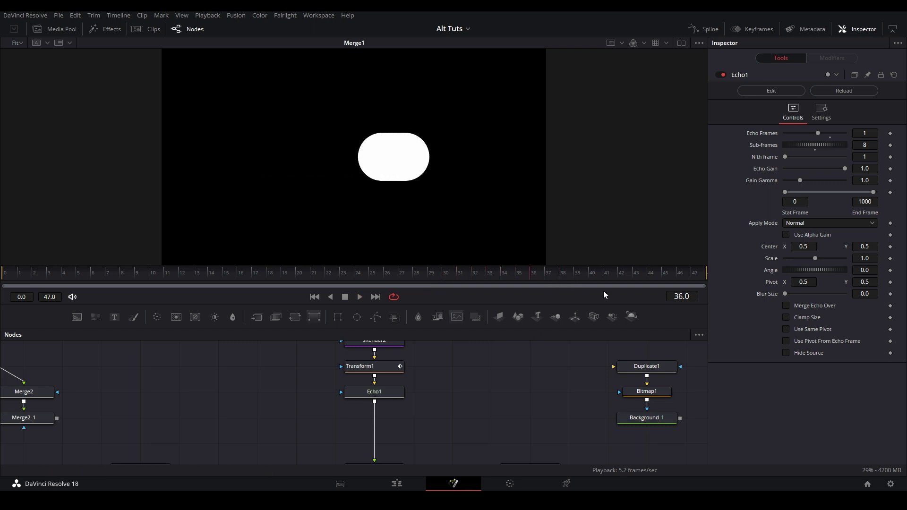